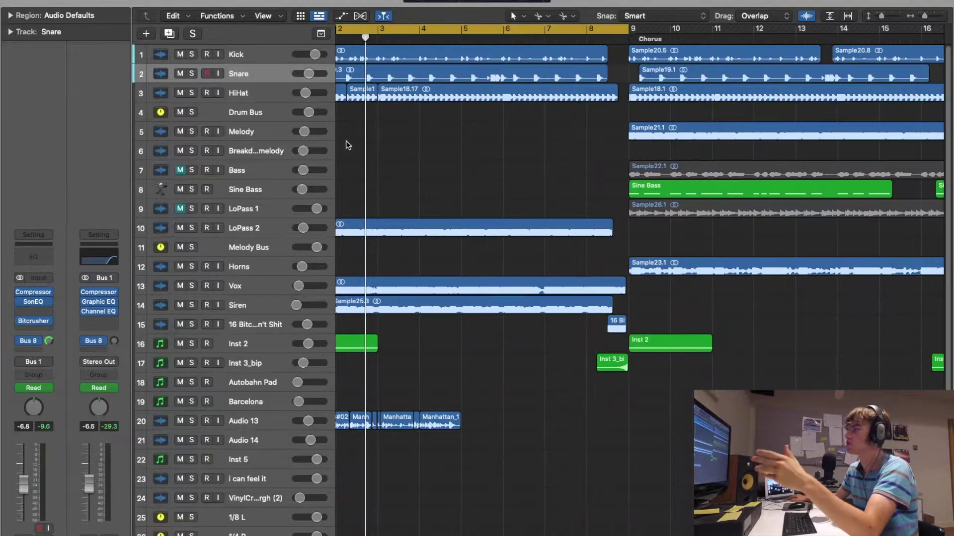
Step: Zoom the Tracks area out horizontally until bars 1–29 are visible
{"action": "key", "text": "super+Left"}
{"action": "key", "text": "super+Left"}
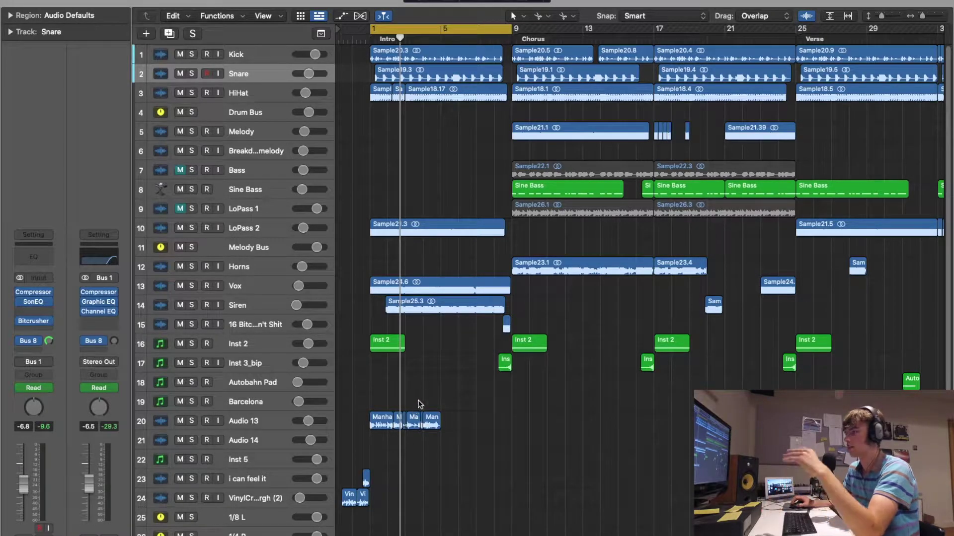
{"action": "key", "text": "super+Up"}
{"action": "key", "text": "super+Down"}
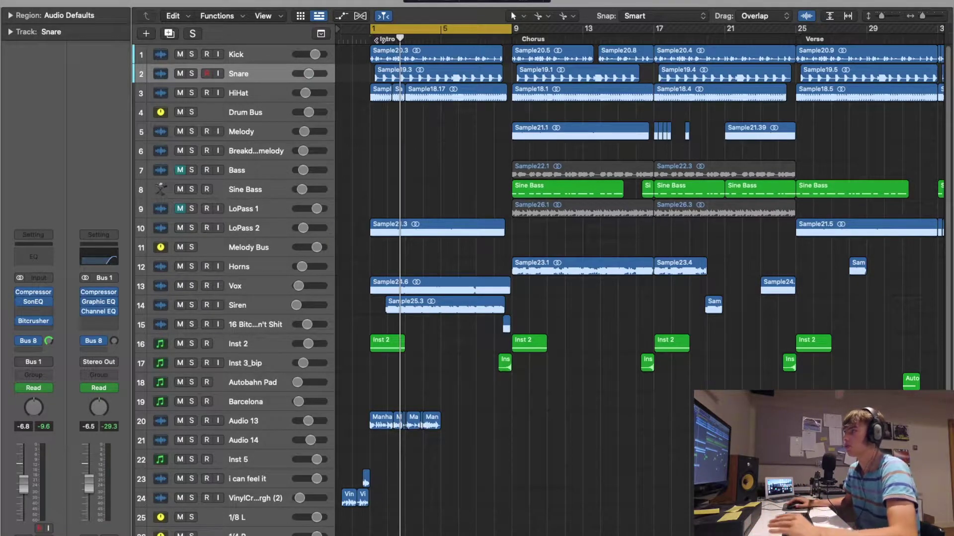
Step: Play the intro from the start, briefly checking levels in the Mixer, then turn off Cycle
{"action": "key", "text": "Return"}
{"action": "key", "text": "space"}
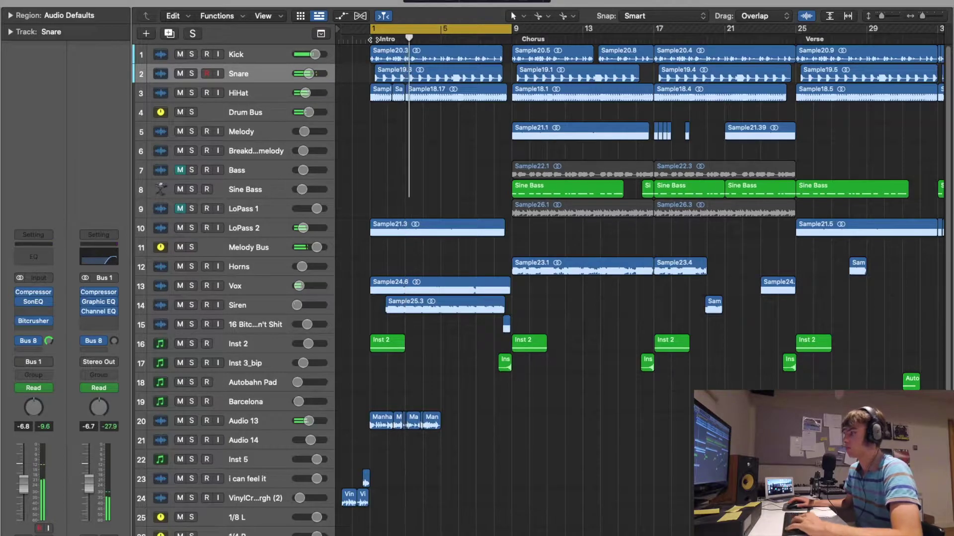
{"action": "key", "text": "x"}
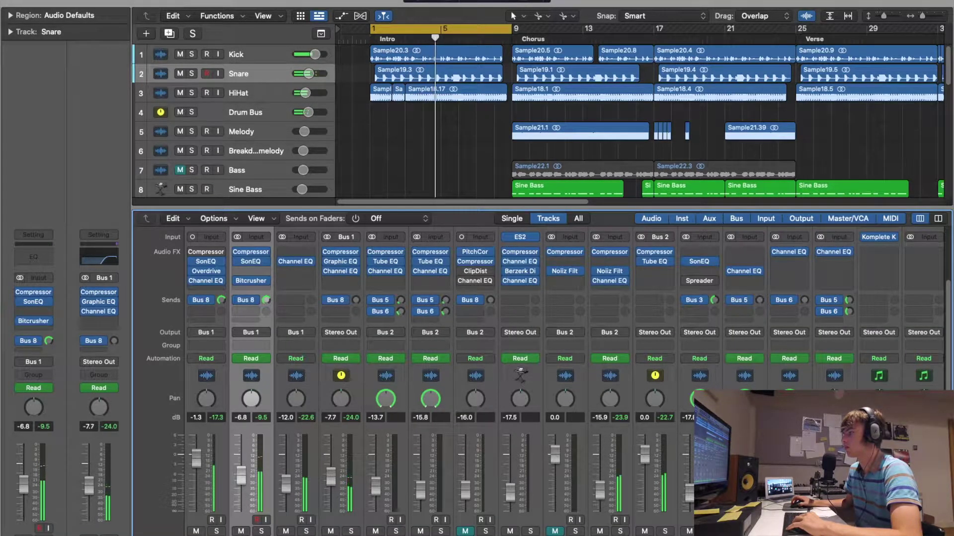
{"action": "key", "text": "x"}
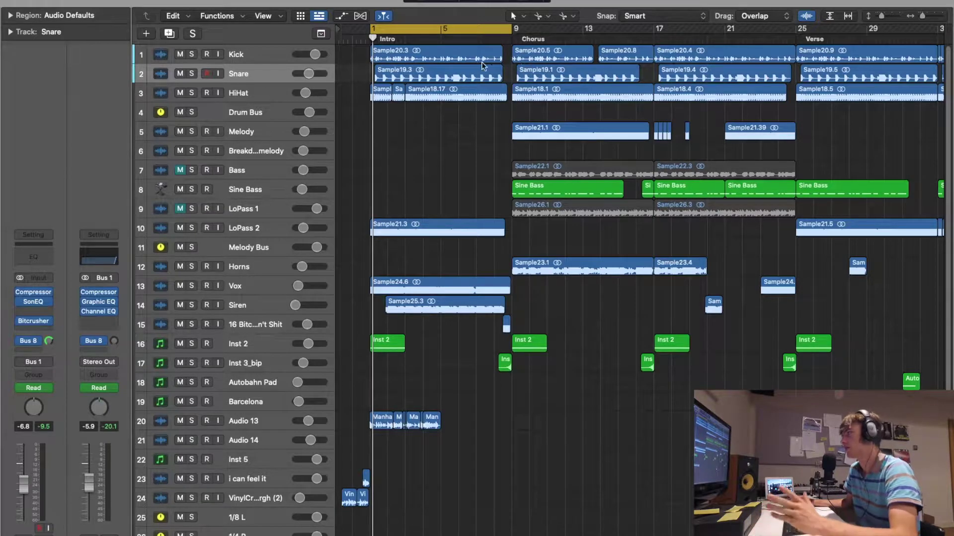
{"action": "left_click", "coordinate": [497, 28]}
Step: Play the song from the Chorus at bar 9, then reveal the automation lanes
{"action": "left_click", "coordinate": [511, 35]}
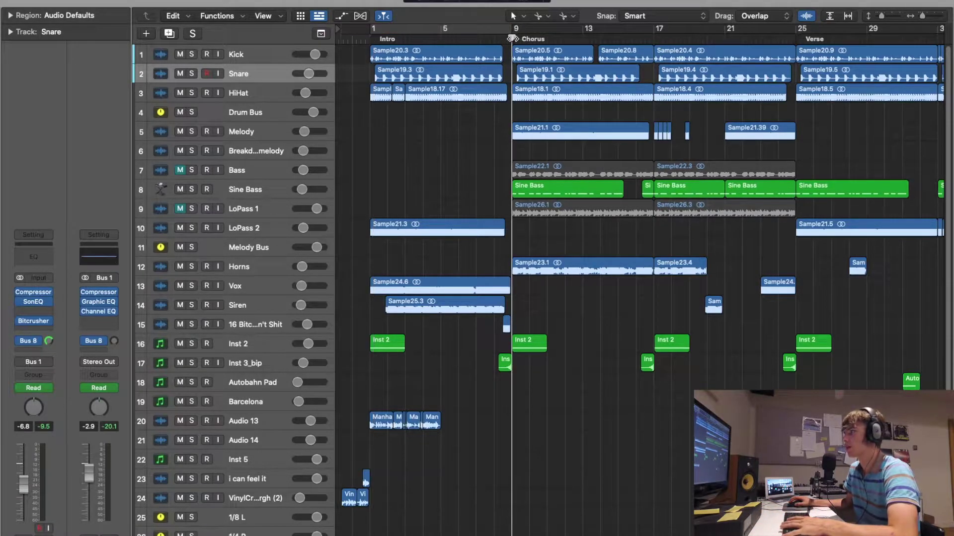
{"action": "key", "text": "space"}
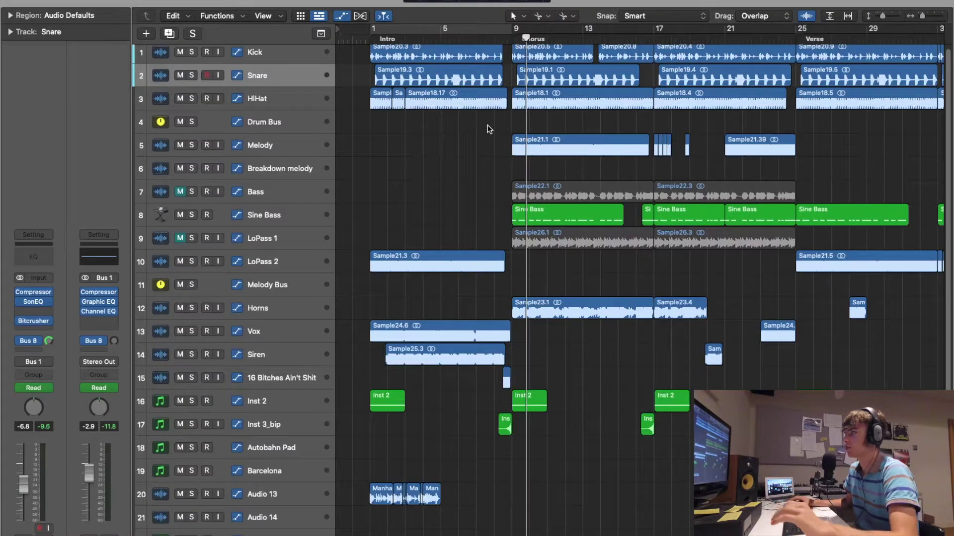
{"action": "key", "text": "super+Down"}
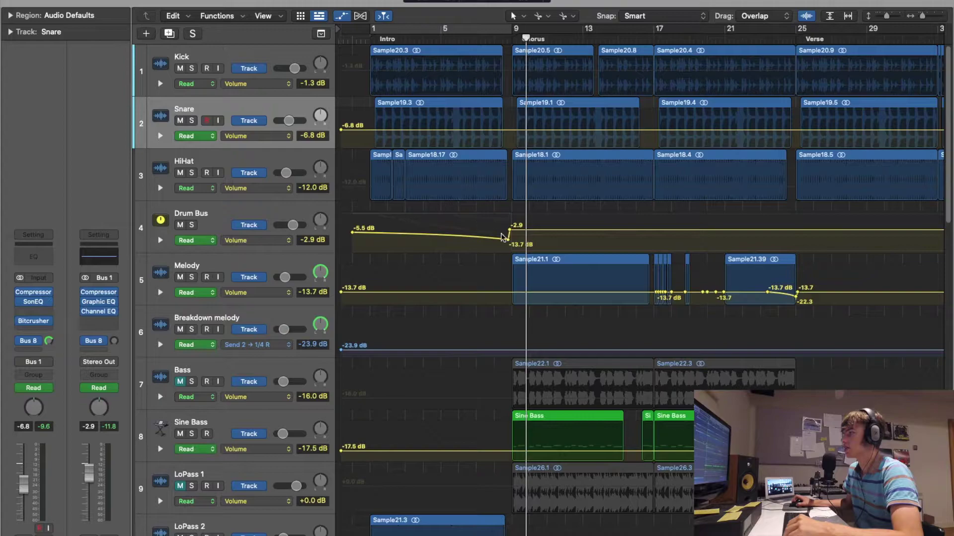
Step: Browse the tracks' automation lanes down to Audio 13 and bring up its parameter list
{"action": "scroll", "coordinate": [574, 261], "scroll_direction": "down", "scroll_amount": 2}
{"action": "scroll", "coordinate": [659, 296], "scroll_direction": "down", "scroll_amount": 9}
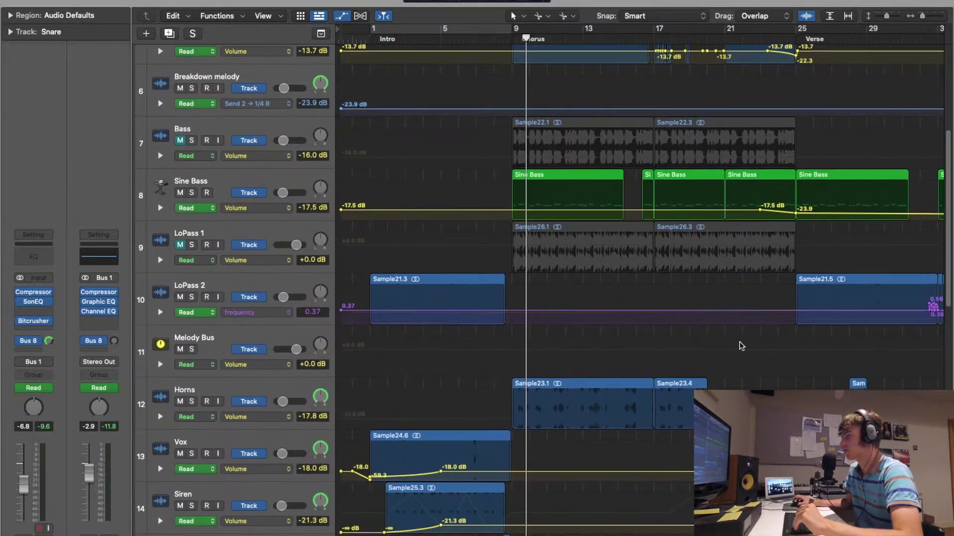
{"action": "scroll", "coordinate": [569, 504], "scroll_direction": "right", "scroll_amount": 3}
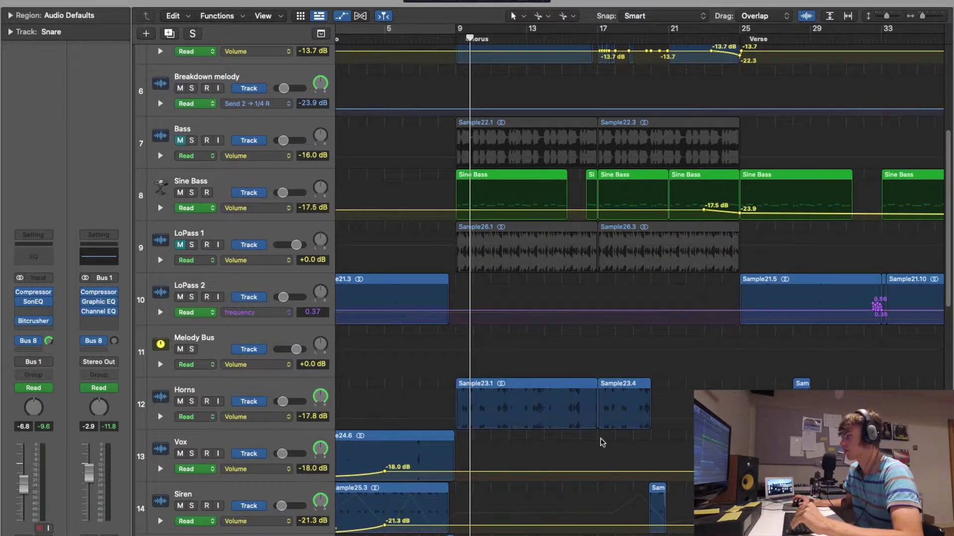
{"action": "scroll", "coordinate": [520, 243], "scroll_direction": "left", "scroll_amount": 3}
{"action": "scroll", "coordinate": [520, 243], "scroll_direction": "down", "scroll_amount": 16}
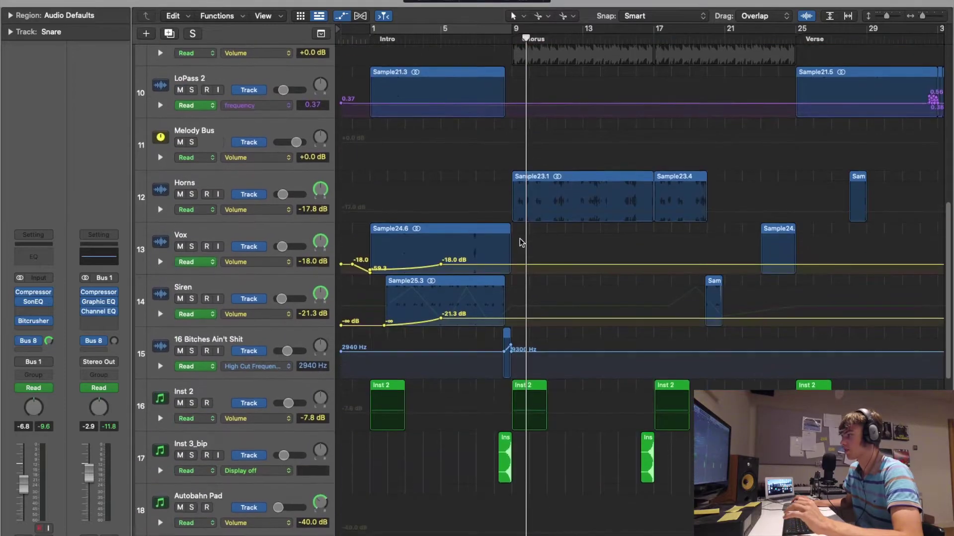
{"action": "scroll", "coordinate": [520, 243], "scroll_direction": "down", "scroll_amount": 12}
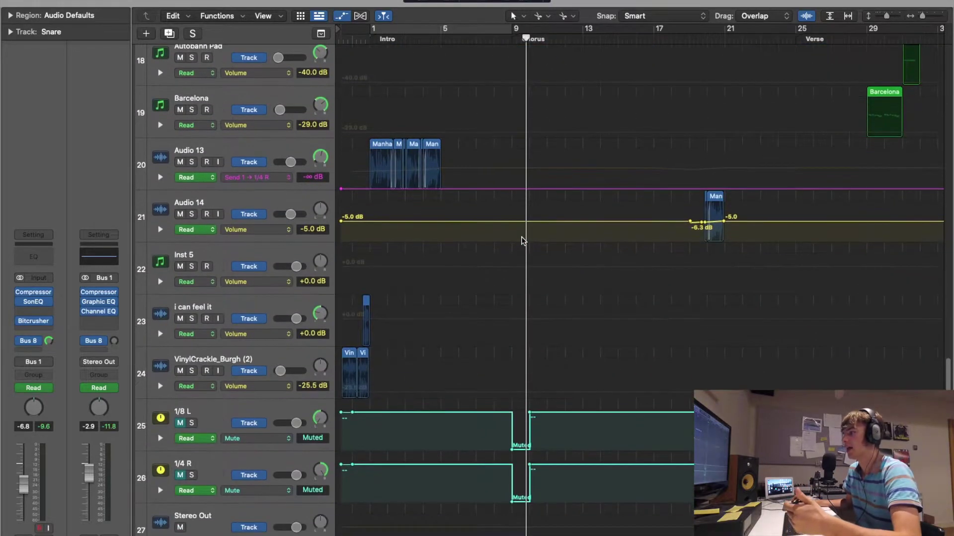
{"action": "scroll", "coordinate": [522, 241], "scroll_direction": "up", "scroll_amount": 20}
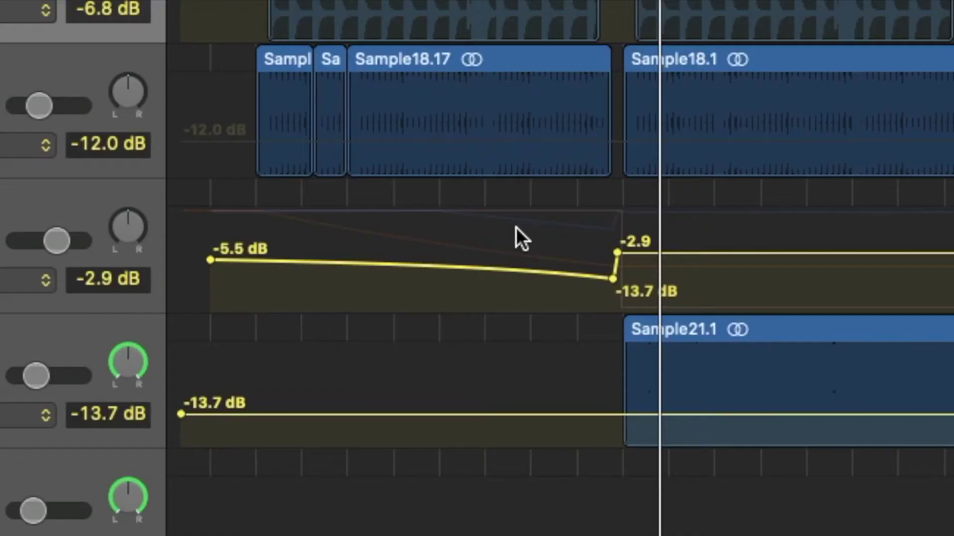
{"action": "scroll", "coordinate": [516, 228], "scroll_direction": "down", "scroll_amount": 15}
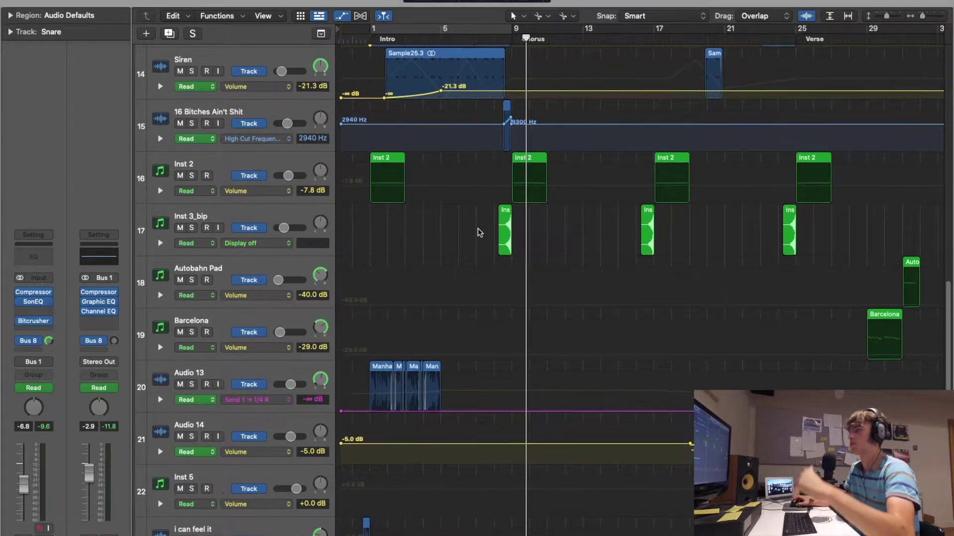
{"action": "scroll", "coordinate": [452, 344], "scroll_direction": "down", "scroll_amount": 2}
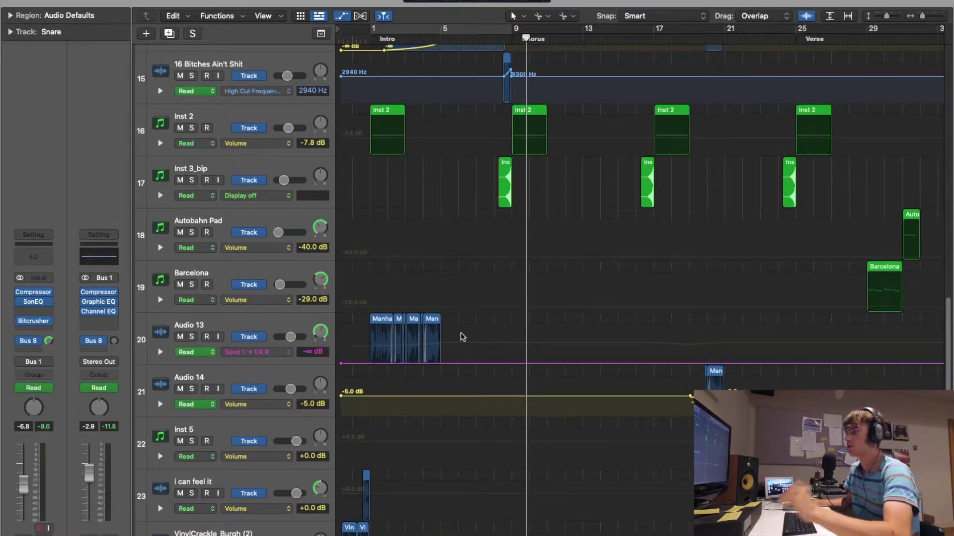
{"action": "left_click", "coordinate": [290, 351]}
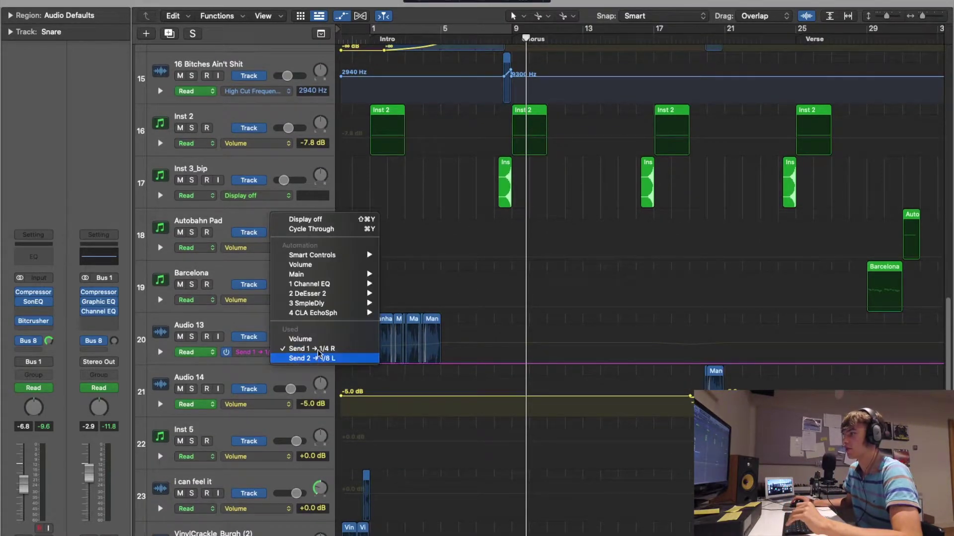
Step: Show Audio 13's volume automation (-8.0 to -5.0 dB) and play the track from bar 1
{"action": "left_click", "coordinate": [303, 339]}
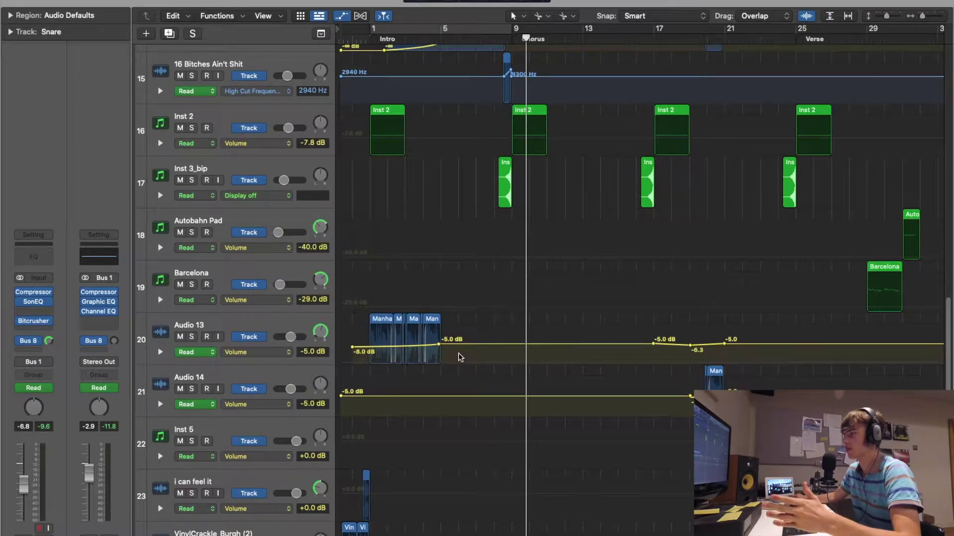
{"action": "scroll", "coordinate": [460, 356], "scroll_direction": "down", "scroll_amount": 5}
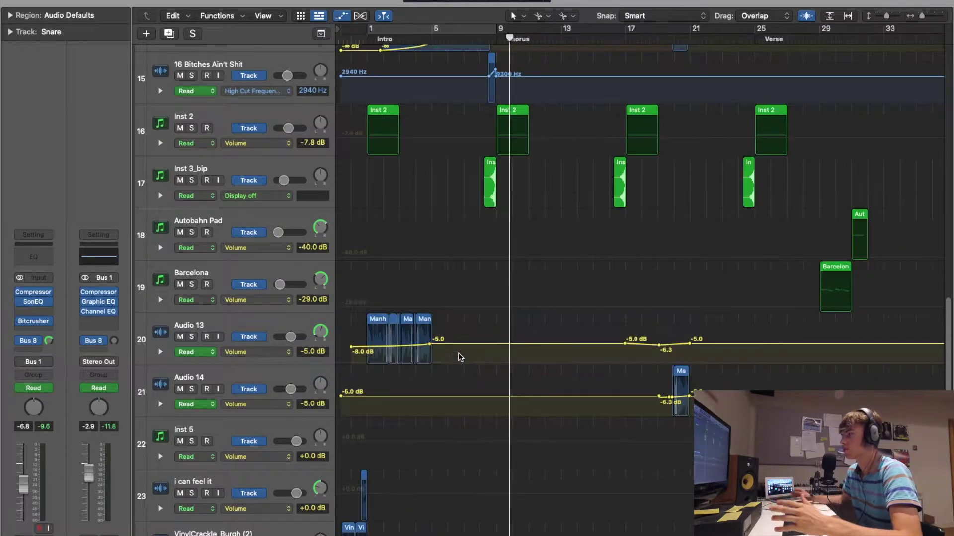
{"action": "left_click", "coordinate": [375, 40]}
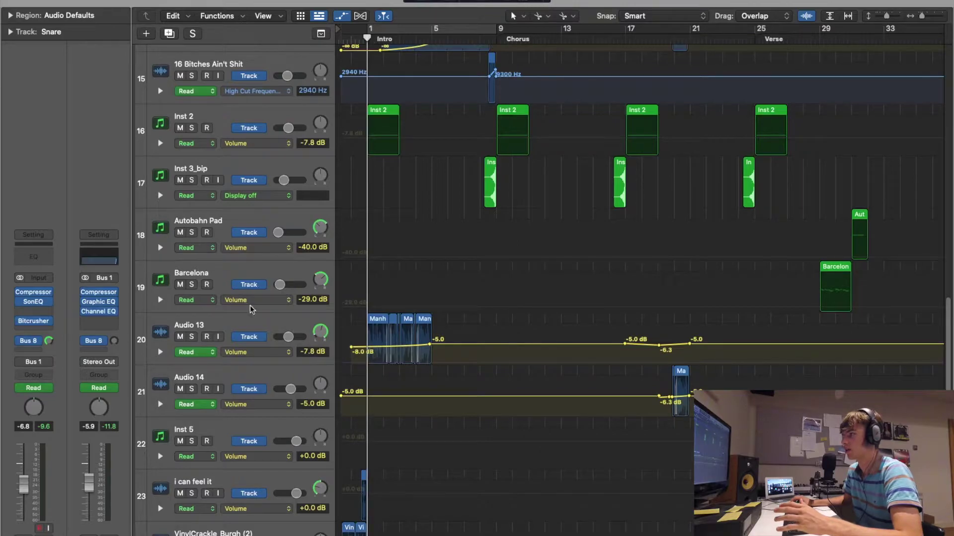
{"action": "left_click", "coordinate": [258, 328]}
{"action": "key", "text": "space"}
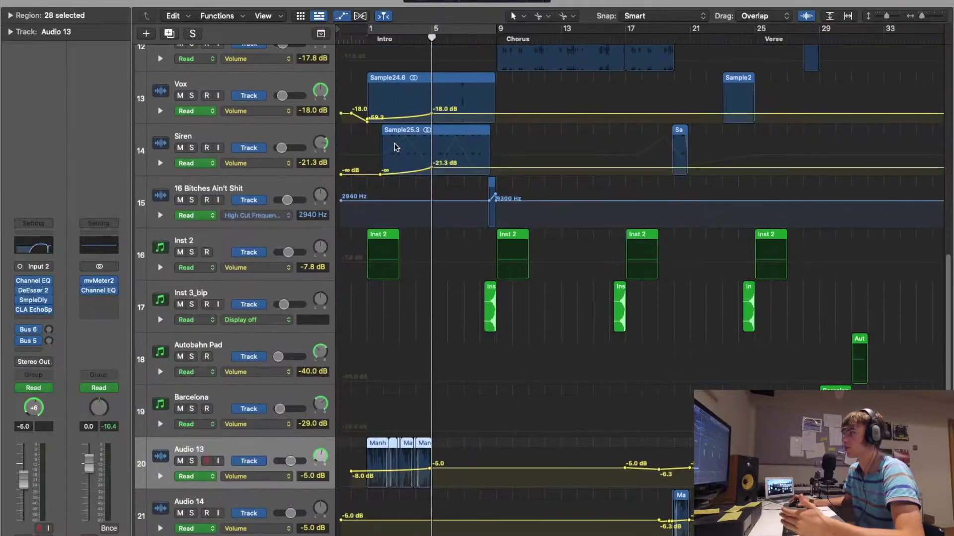
Step: Select the Siren track's region and move the playhead to about bar 4
{"action": "scroll", "coordinate": [424, 389], "scroll_direction": "up", "scroll_amount": 5}
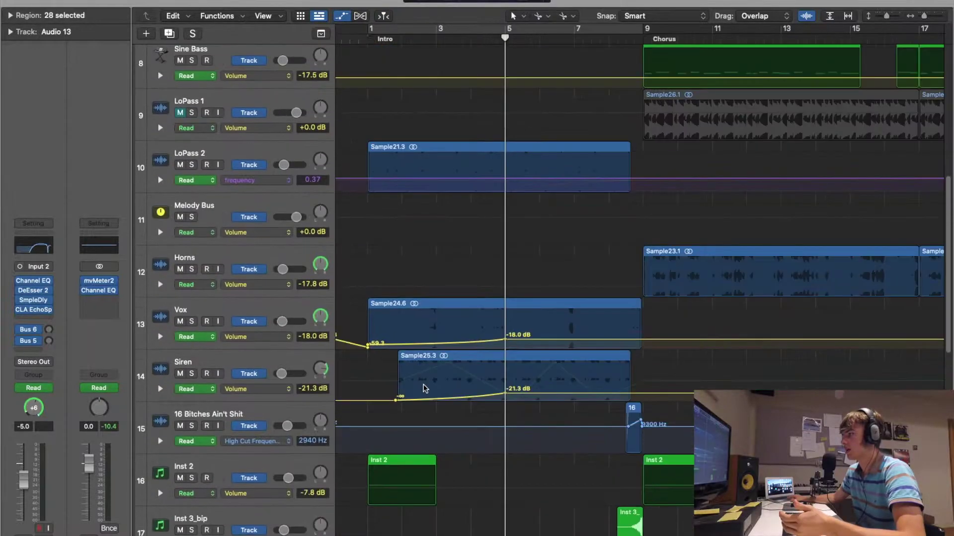
{"action": "scroll", "coordinate": [424, 388], "scroll_direction": "down", "scroll_amount": 1}
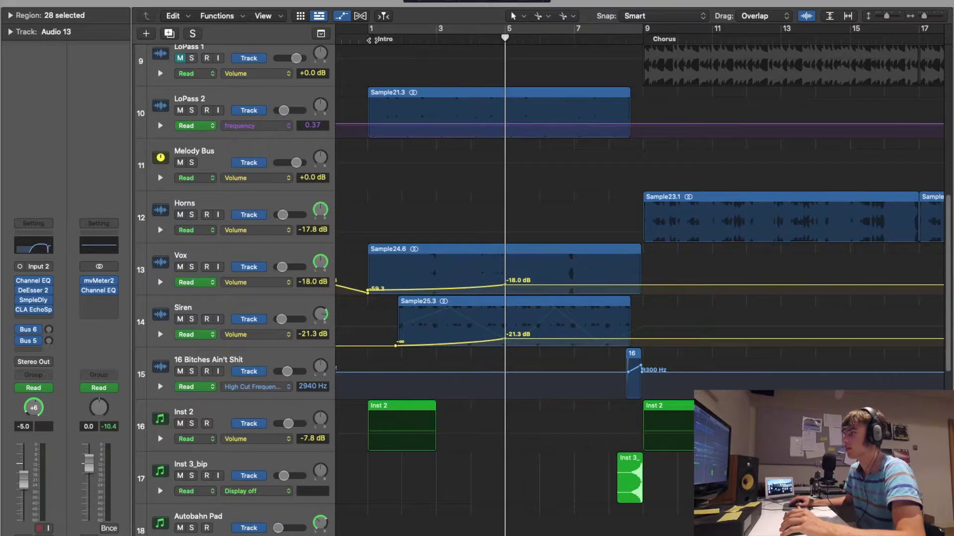
{"action": "key", "text": "Down"}
{"action": "left_click", "coordinate": [377, 38]}
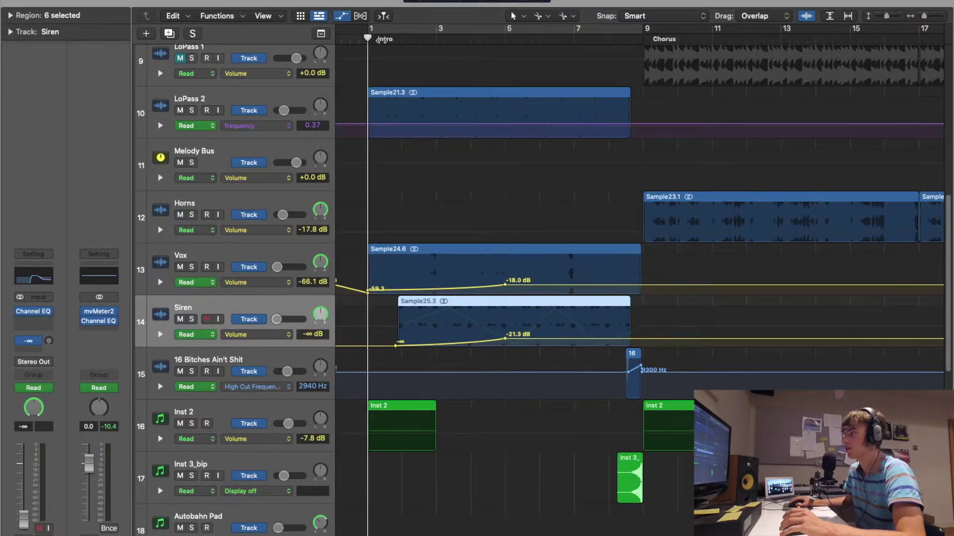
{"action": "left_click_drag", "start_coordinate": [381, 39], "coordinate": [481, 48]}
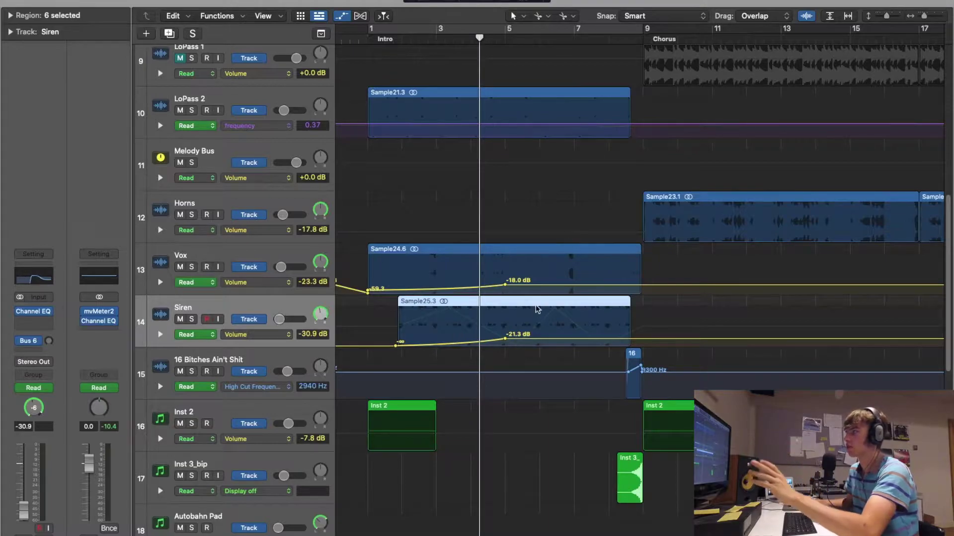
Step: Bend the Siren volume fade-in into a stronger curve with the Automation Curve tool
{"action": "left_click", "coordinate": [571, 16]}
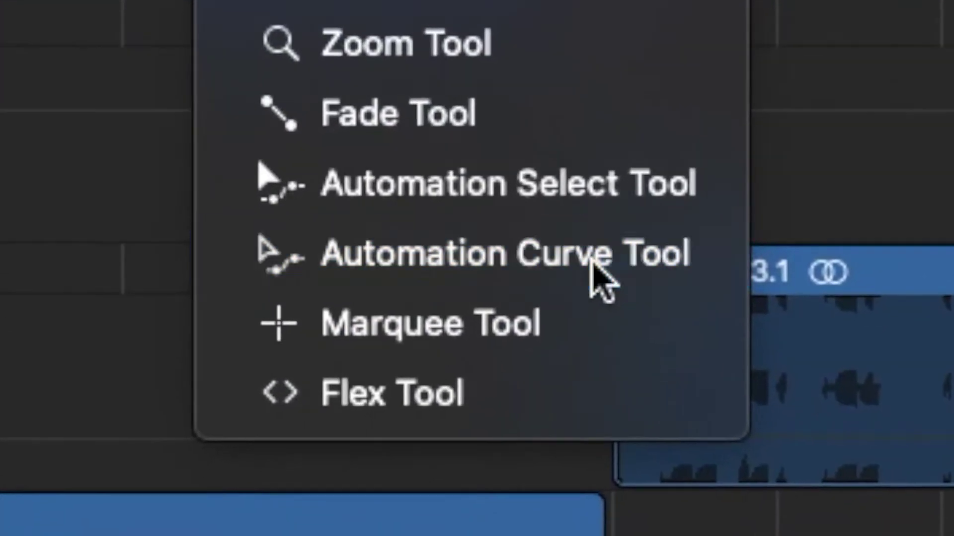
{"action": "left_click", "coordinate": [604, 351]}
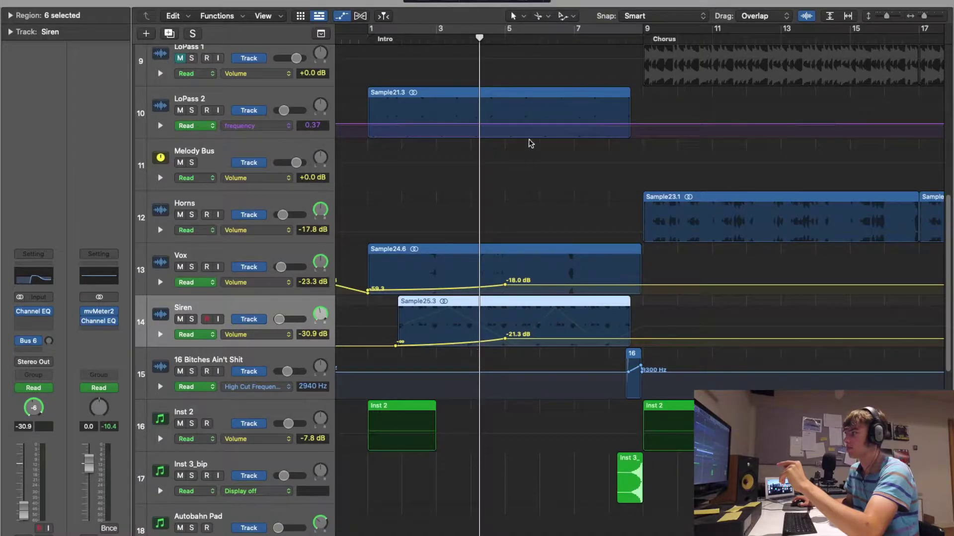
{"action": "mouse_move", "coordinate": [471, 346]}
{"action": "left_mouse_down"}
{"action": "mouse_move", "coordinate": [468, 310]}
{"action": "mouse_move", "coordinate": [472, 350]}
{"action": "left_mouse_up"}
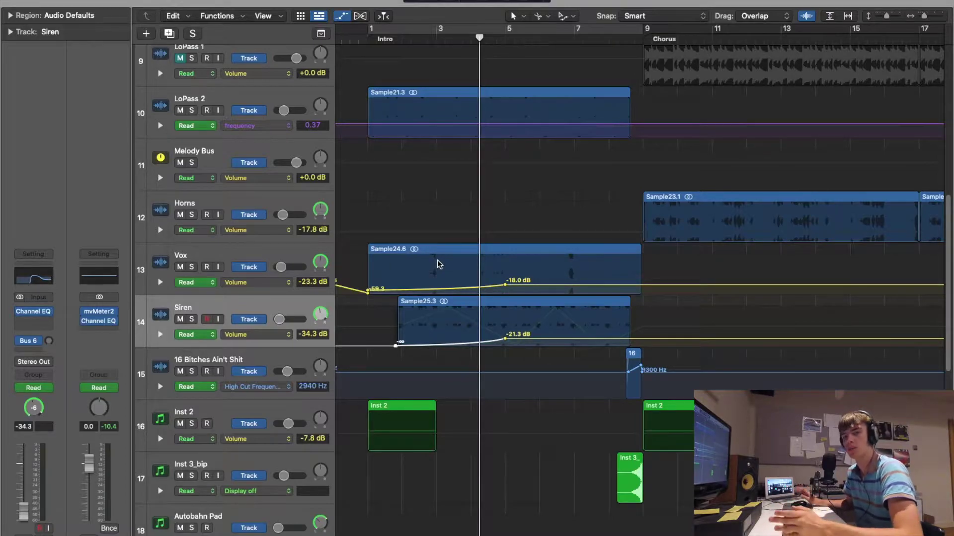
{"action": "scroll", "coordinate": [634, 360], "scroll_direction": "down", "scroll_amount": 2}
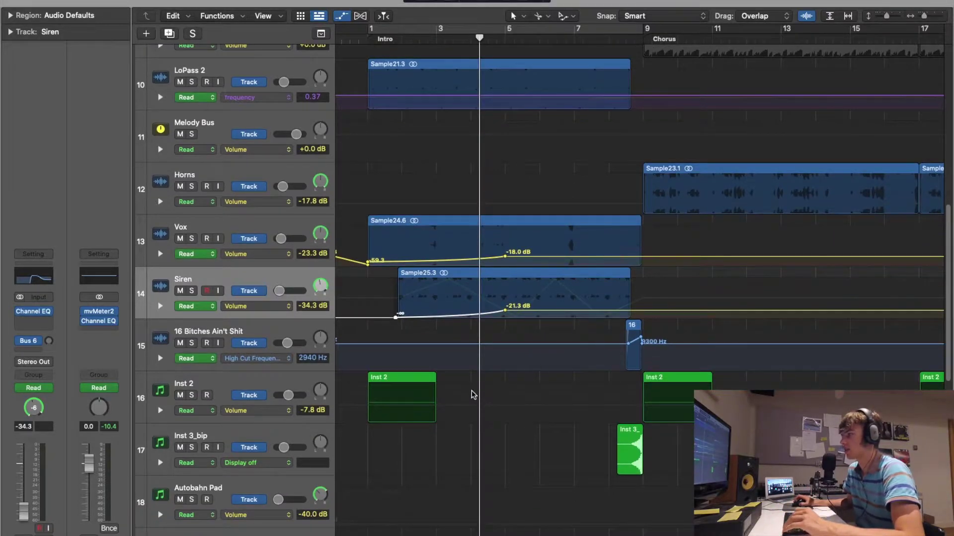
Step: Show the Siren track's zig-zag pan automation and return to the intro start
{"action": "left_click", "coordinate": [276, 306]}
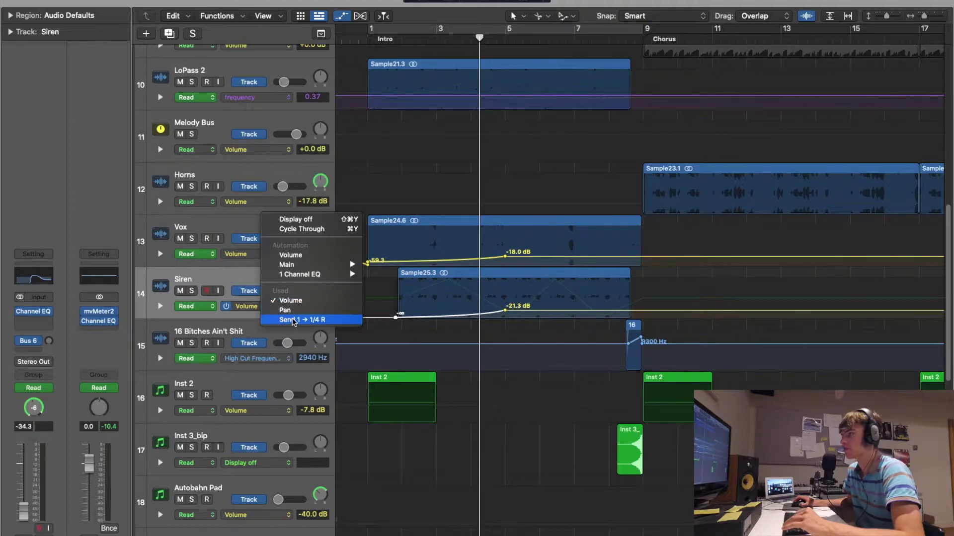
{"action": "left_click", "coordinate": [308, 310]}
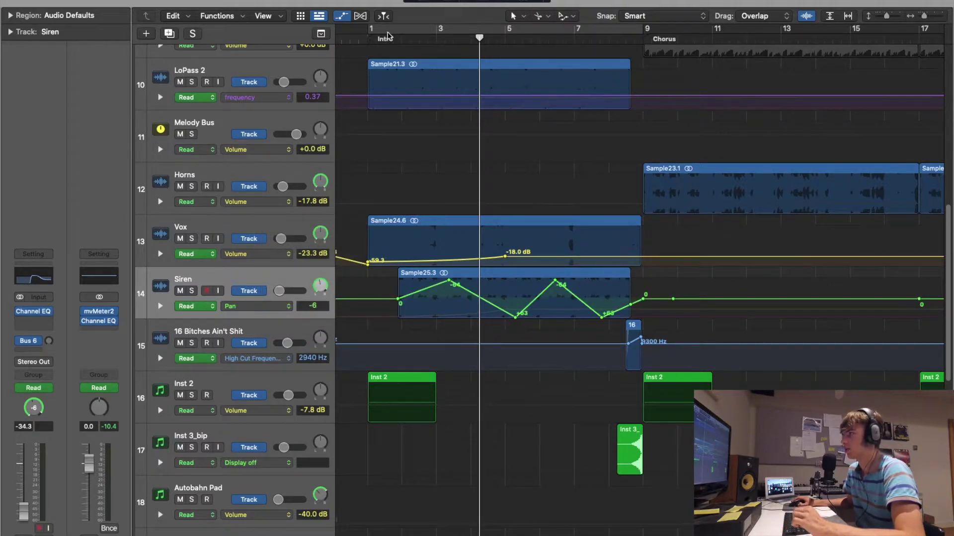
{"action": "left_click", "coordinate": [401, 39]}
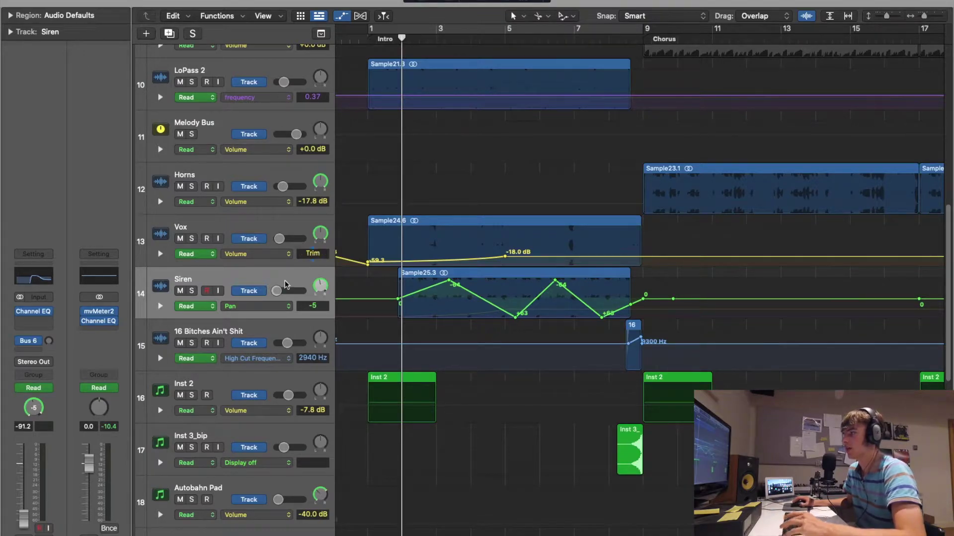
Step: Audition the soloed Siren pan sweep from around bar 4, then unsolo it
{"action": "left_click", "coordinate": [191, 291]}
{"action": "key", "text": "space"}
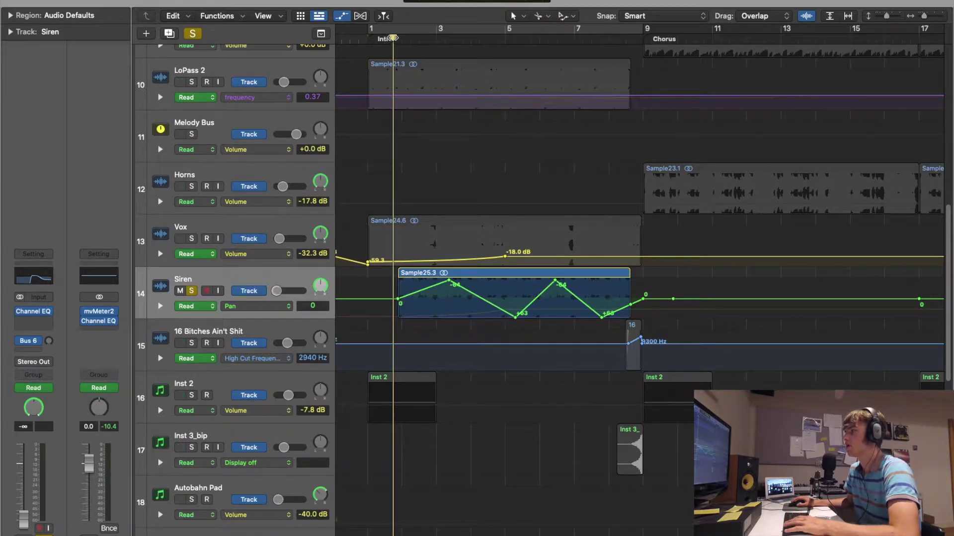
{"action": "left_click", "coordinate": [495, 38]}
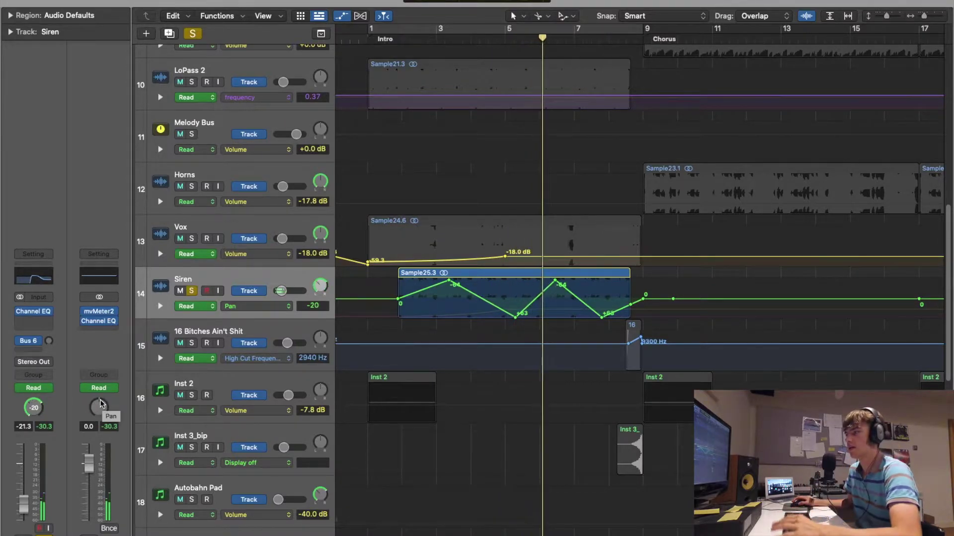
{"action": "left_click", "coordinate": [193, 294]}
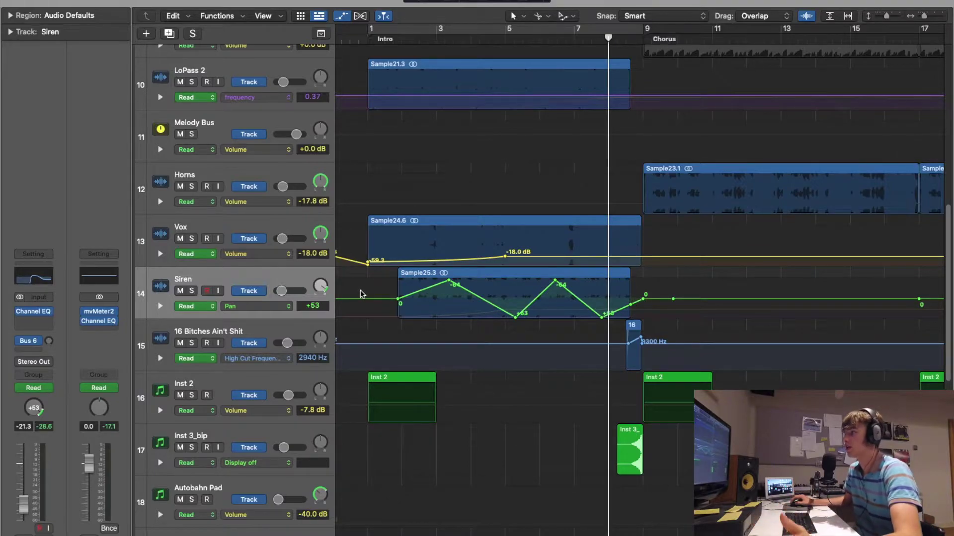
{"action": "scroll", "coordinate": [425, 316], "scroll_direction": "up", "scroll_amount": 3}
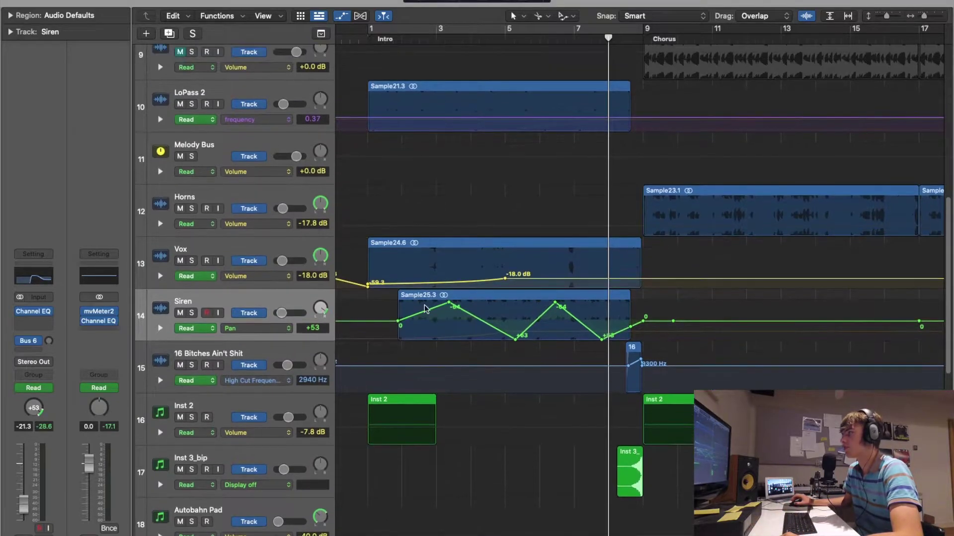
Step: Solo 16 Bitches Ain't Shit and play a loop of bars 8.3–9.1 before the Chorus
{"action": "scroll", "coordinate": [534, 326], "scroll_direction": "up", "scroll_amount": 15}
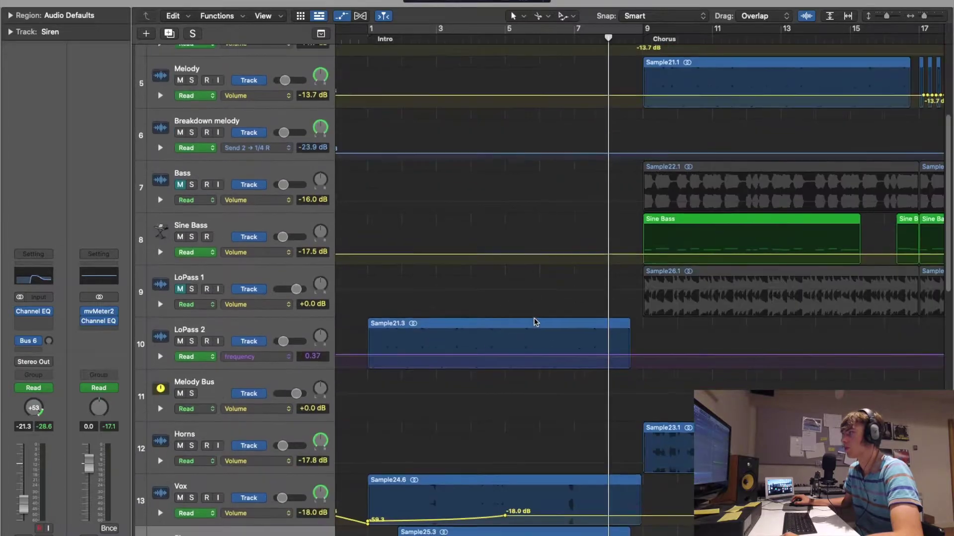
{"action": "scroll", "coordinate": [532, 323], "scroll_direction": "down", "scroll_amount": 10}
{"action": "scroll", "coordinate": [535, 322], "scroll_direction": "down", "scroll_amount": 10}
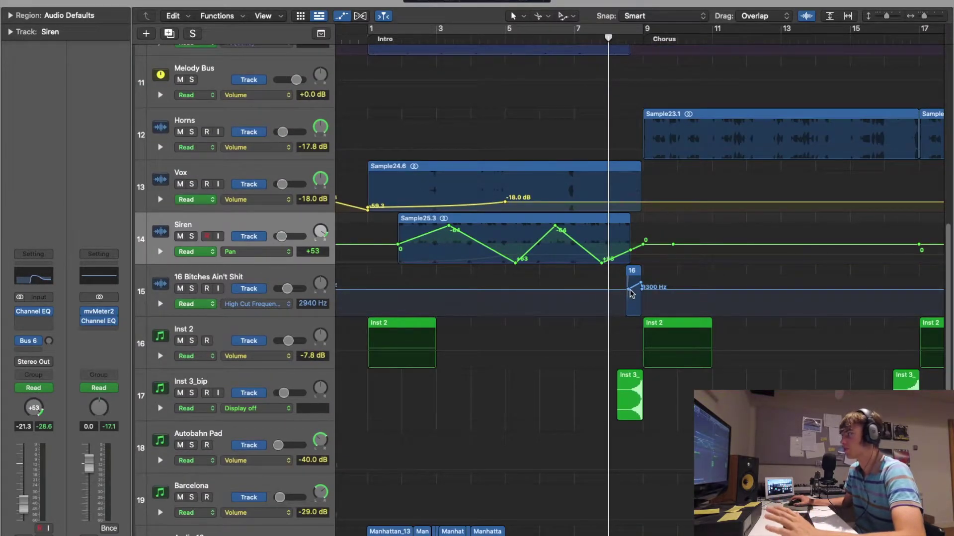
{"action": "scroll", "coordinate": [657, 178], "scroll_direction": "up", "scroll_amount": 6}
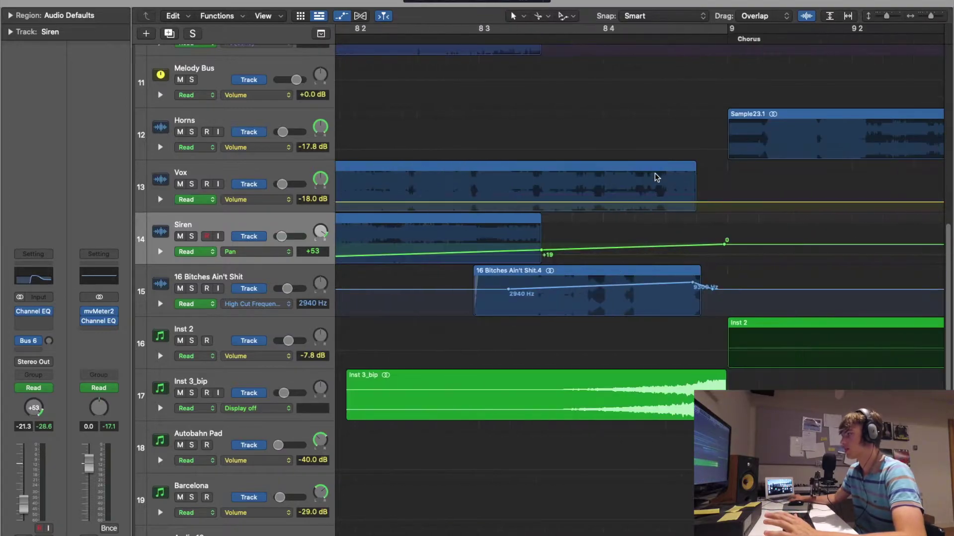
{"action": "scroll", "coordinate": [657, 178], "scroll_direction": "down", "scroll_amount": 3}
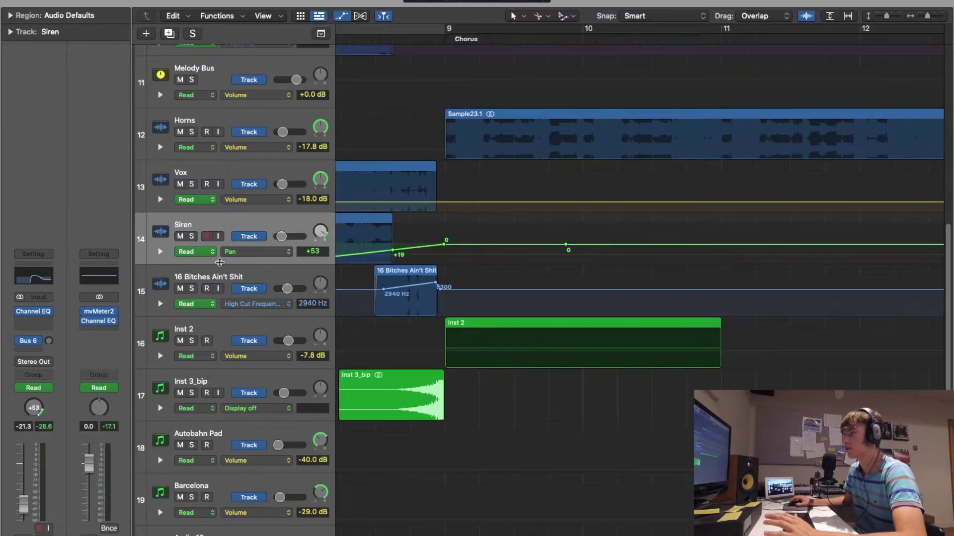
{"action": "left_click", "coordinate": [192, 290]}
{"action": "left_click_drag", "start_coordinate": [376, 28], "coordinate": [440, 27]}
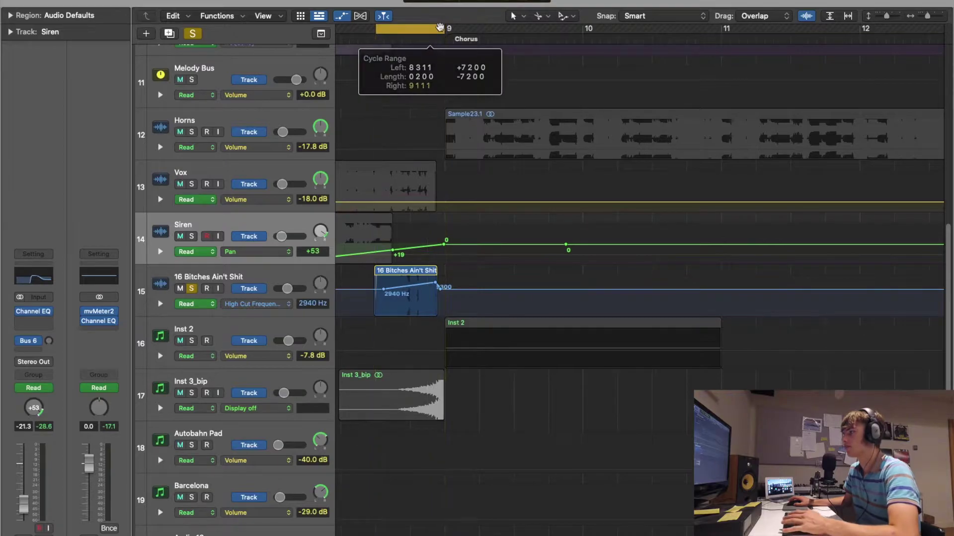
{"action": "key", "text": "space"}
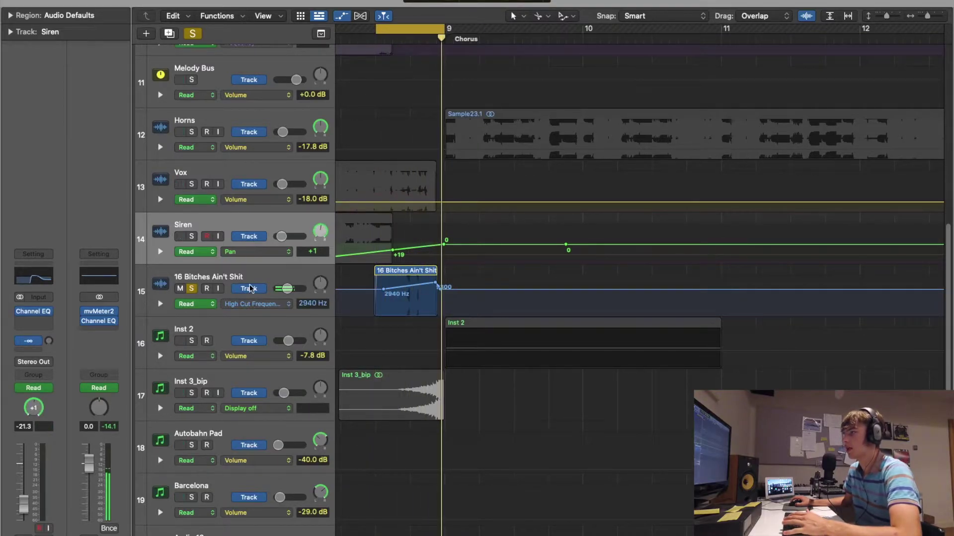
Step: Keep High Cut Frequency as track 15's automation, inspect the Bus 6 Tape Delay aux, and replay the loop
{"action": "left_click", "coordinate": [263, 295]}
{"action": "left_click", "coordinate": [258, 304]}
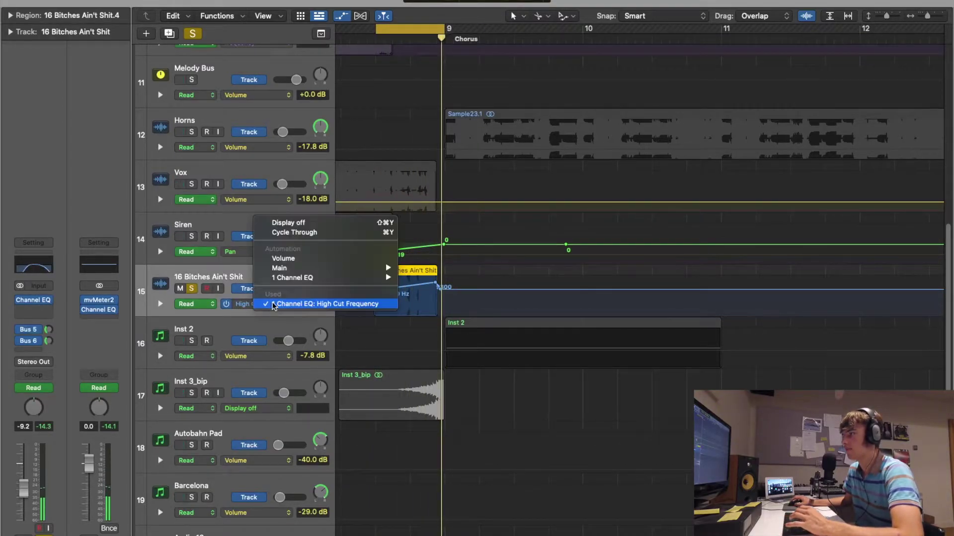
{"action": "left_click", "coordinate": [210, 272]}
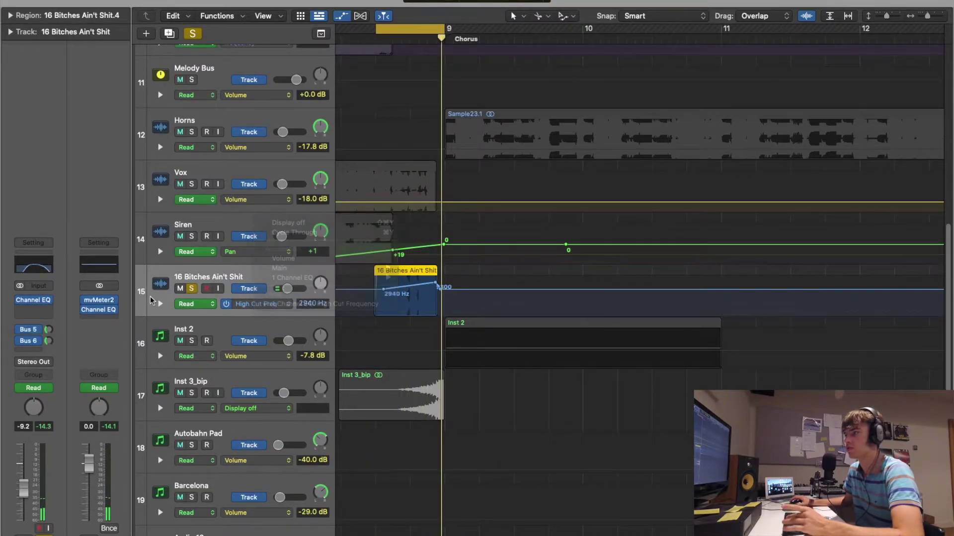
{"action": "left_click", "coordinate": [54, 341]}
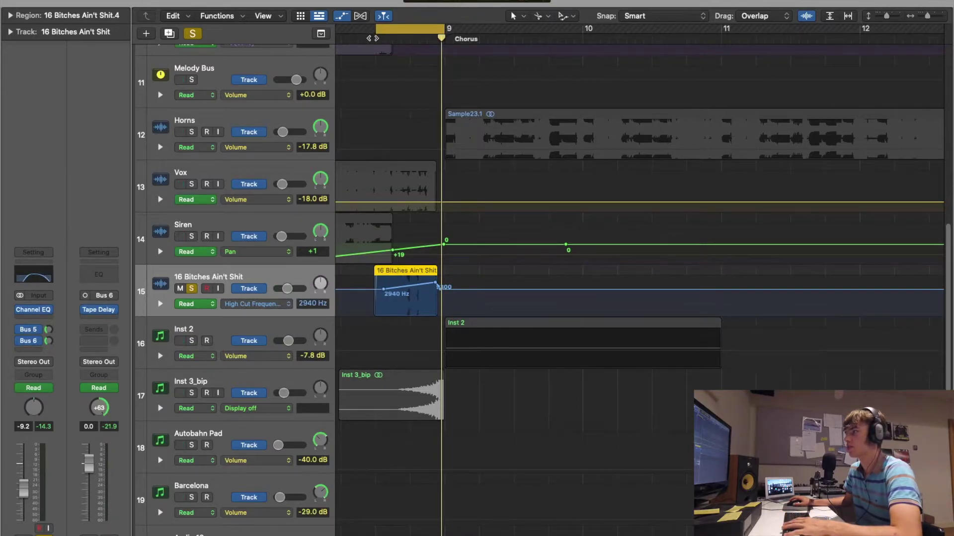
{"action": "left_click", "coordinate": [378, 38]}
{"action": "key", "text": "space"}
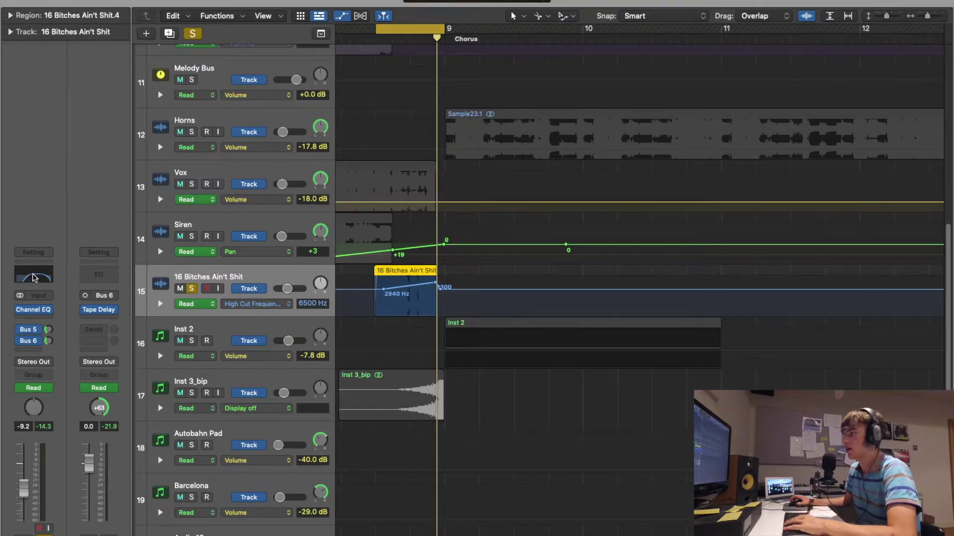
{"action": "key", "text": "v"}
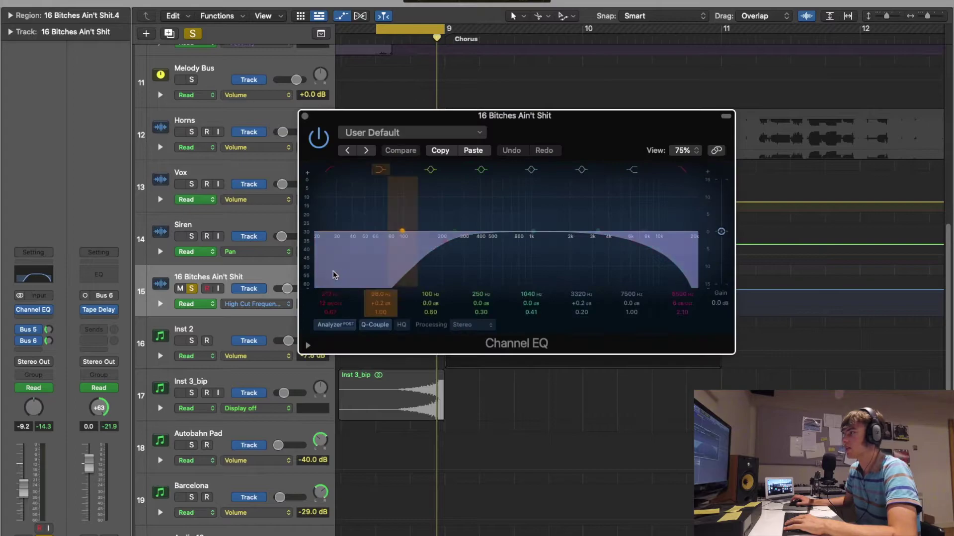
{"action": "left_click_drag", "start_coordinate": [611, 141], "coordinate": [343, 34]}
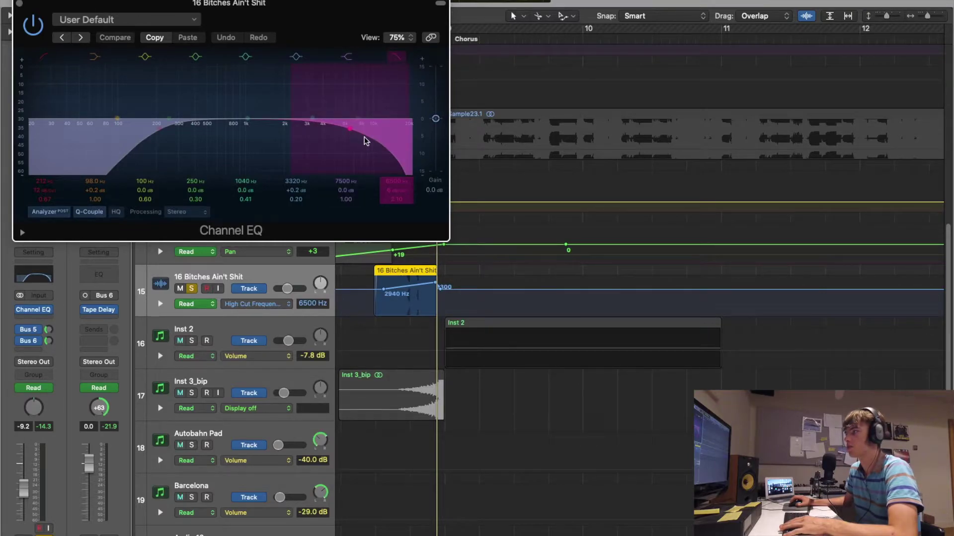
{"action": "key", "text": "space"}
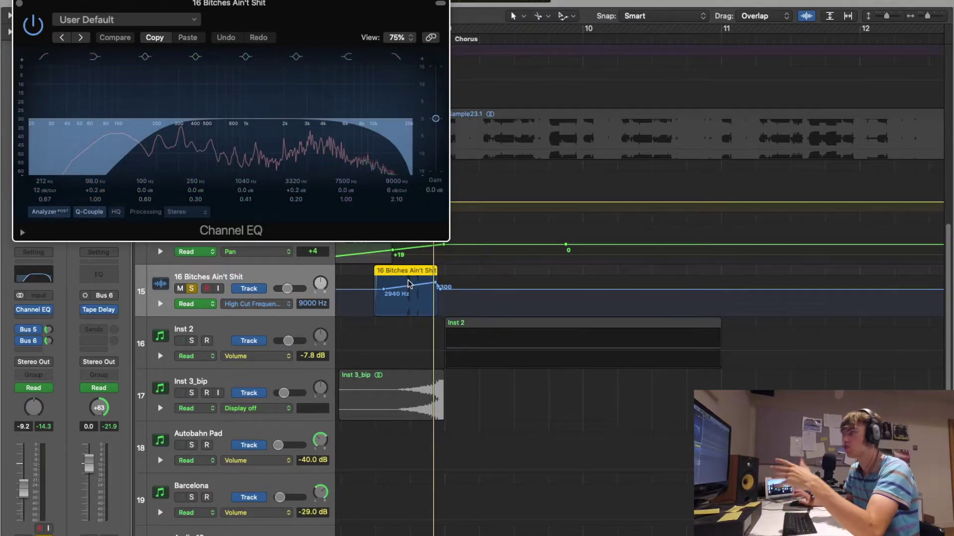
{"action": "left_click", "coordinate": [19, 3]}
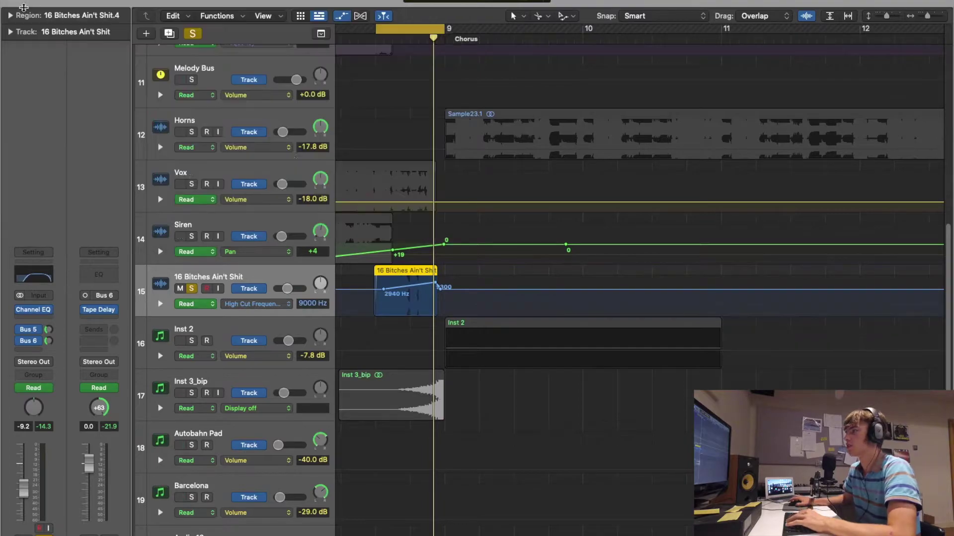
Step: Loop bars 1–9, glance at the Drum Bus parameter list, then stop and turn off looping
{"action": "scroll", "coordinate": [469, 180], "scroll_direction": "up", "scroll_amount": 10}
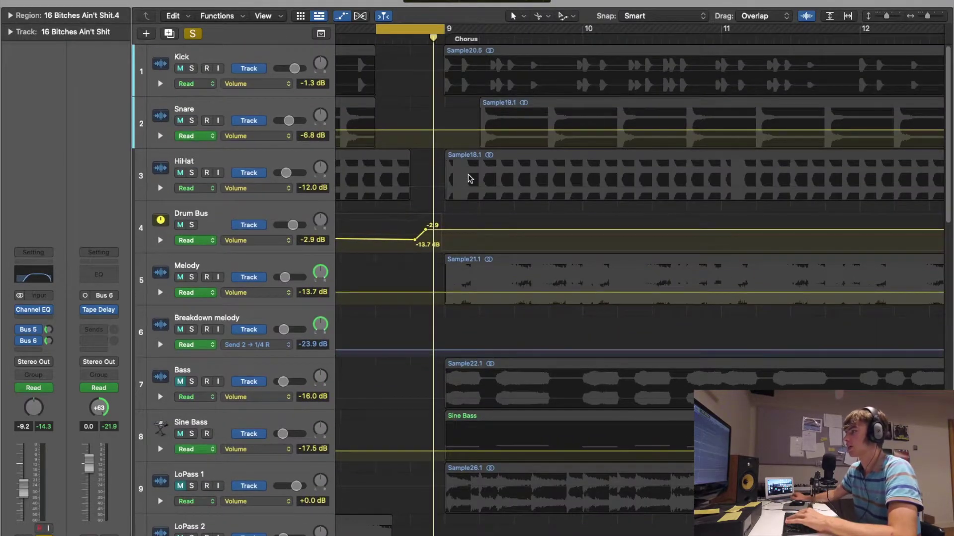
{"action": "scroll", "coordinate": [469, 179], "scroll_direction": "left", "scroll_amount": 5}
{"action": "scroll", "coordinate": [450, 203], "scroll_direction": "down", "scroll_amount": 5}
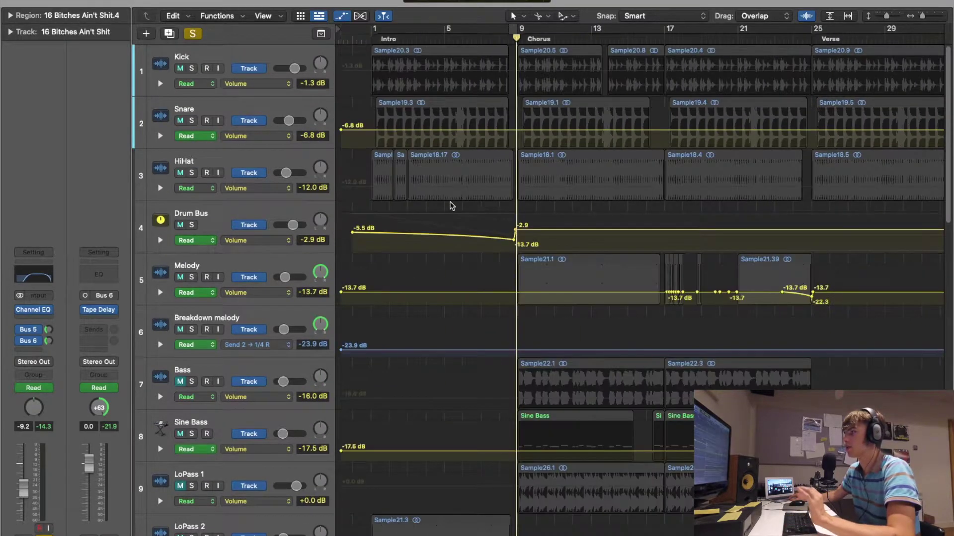
{"action": "scroll", "coordinate": [451, 205], "scroll_direction": "up", "scroll_amount": 3}
{"action": "scroll", "coordinate": [451, 205], "scroll_direction": "down", "scroll_amount": 4}
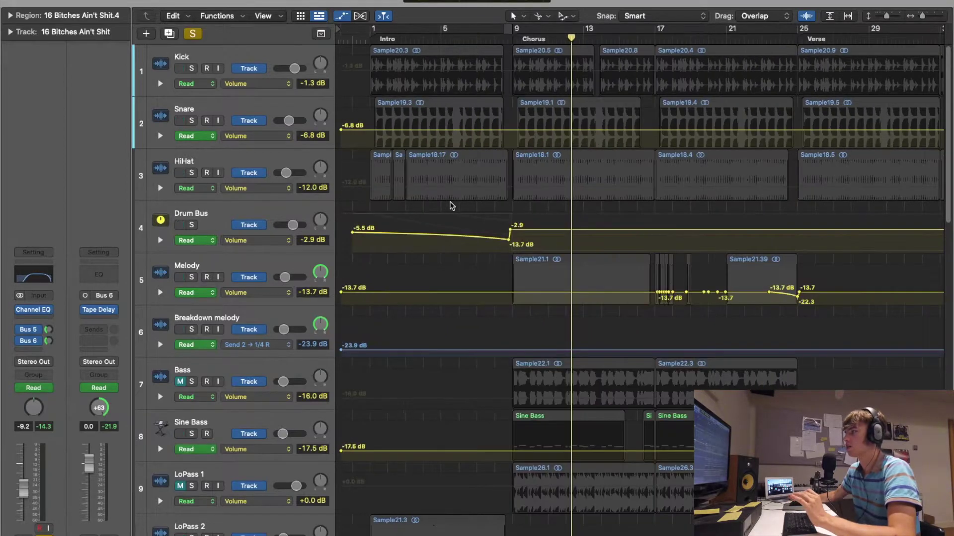
{"action": "scroll", "coordinate": [451, 205], "scroll_direction": "up", "scroll_amount": 4}
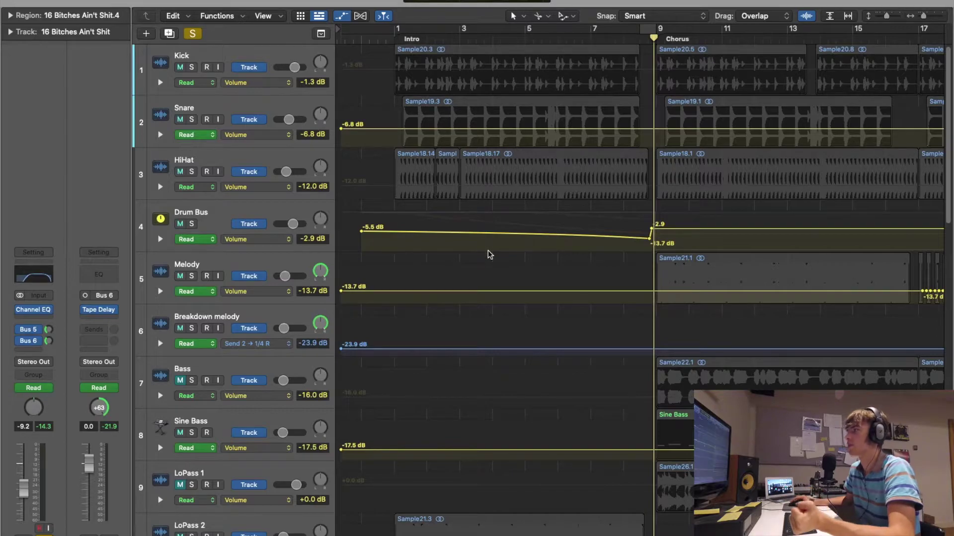
{"action": "left_click_drag", "start_coordinate": [397, 30], "coordinate": [651, 29]}
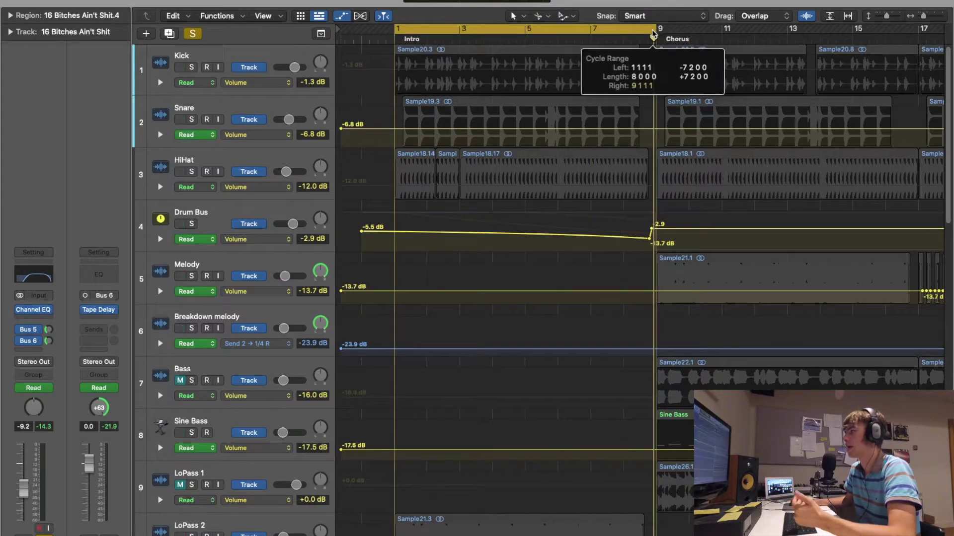
{"action": "left_click", "coordinate": [256, 240]}
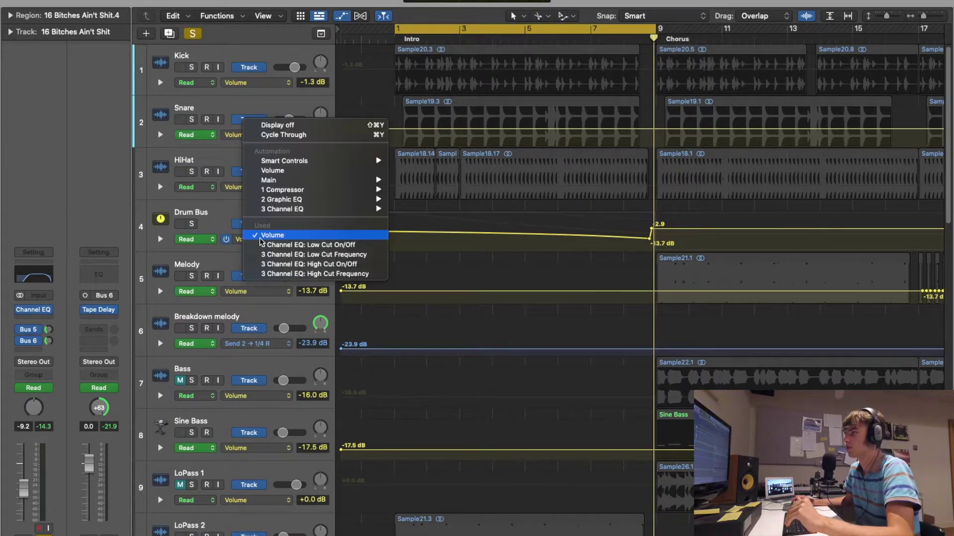
{"action": "left_click", "coordinate": [285, 237]}
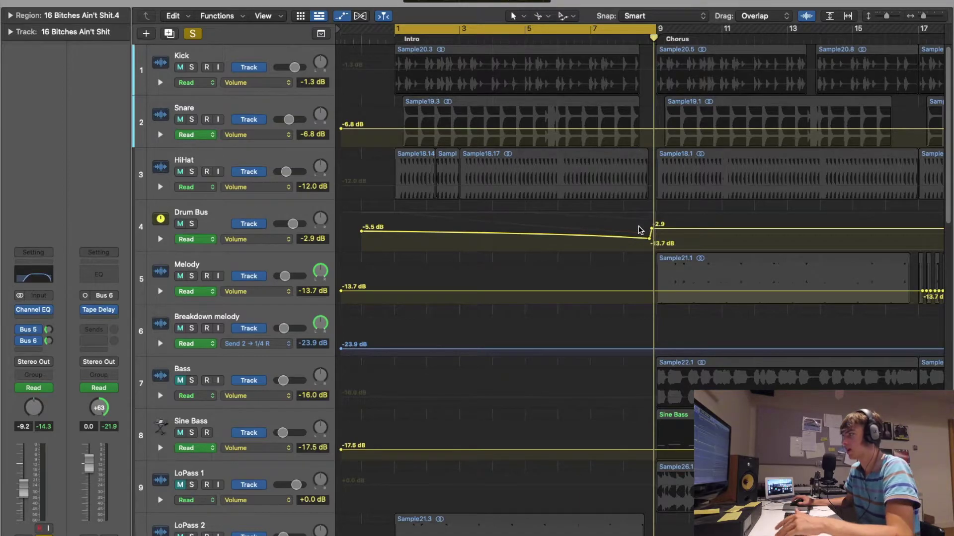
{"action": "key", "text": "c"}
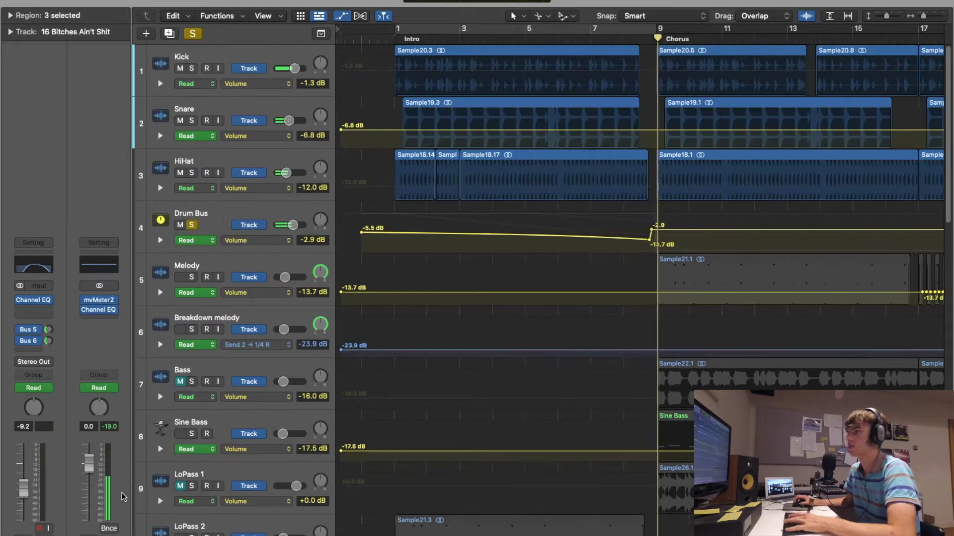
Step: Solo the Drum Bus and play it while bringing up its automation parameter list
{"action": "left_click", "coordinate": [318, 216]}
{"action": "key", "text": "s"}
{"action": "key", "text": "space"}
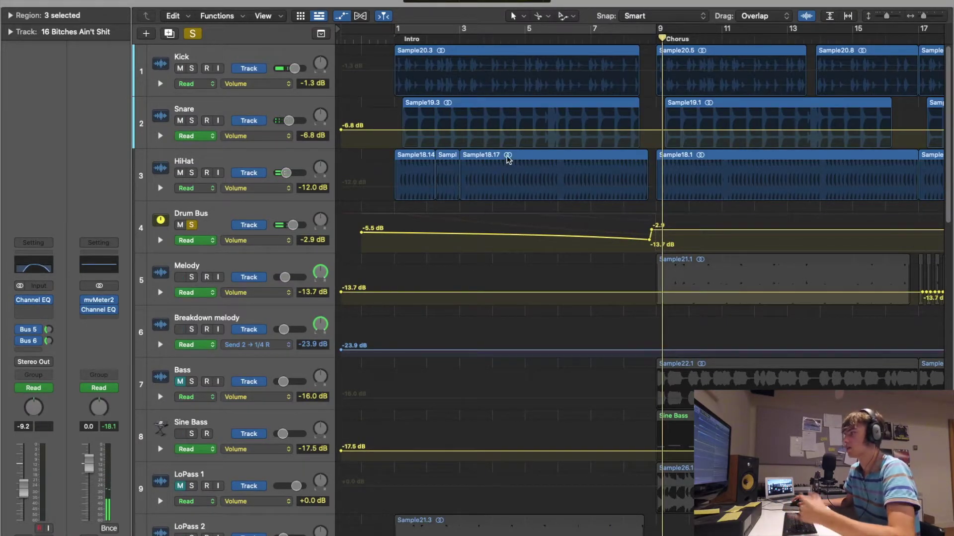
{"action": "left_click", "coordinate": [246, 240]}
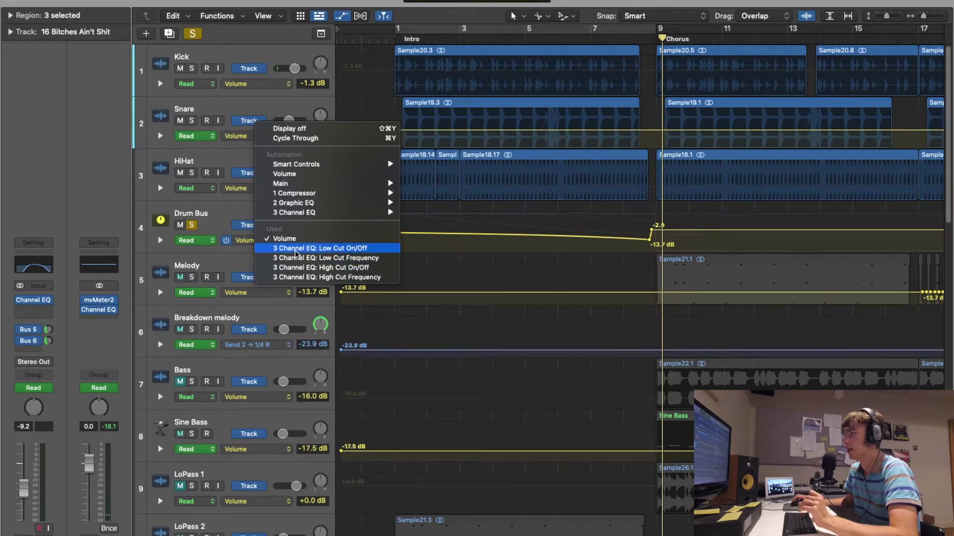
Step: Show the Drum Bus Low Cut Frequency automation (20000 to 392 Hz), open its Channel EQ, and play to bar 7
{"action": "left_click", "coordinate": [297, 249]}
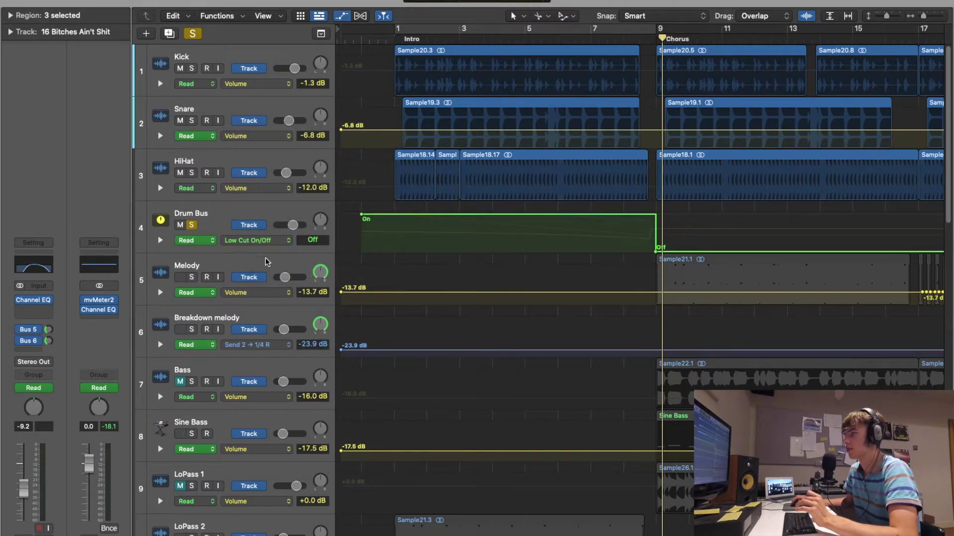
{"action": "left_click", "coordinate": [259, 240]}
{"action": "left_click", "coordinate": [268, 255]}
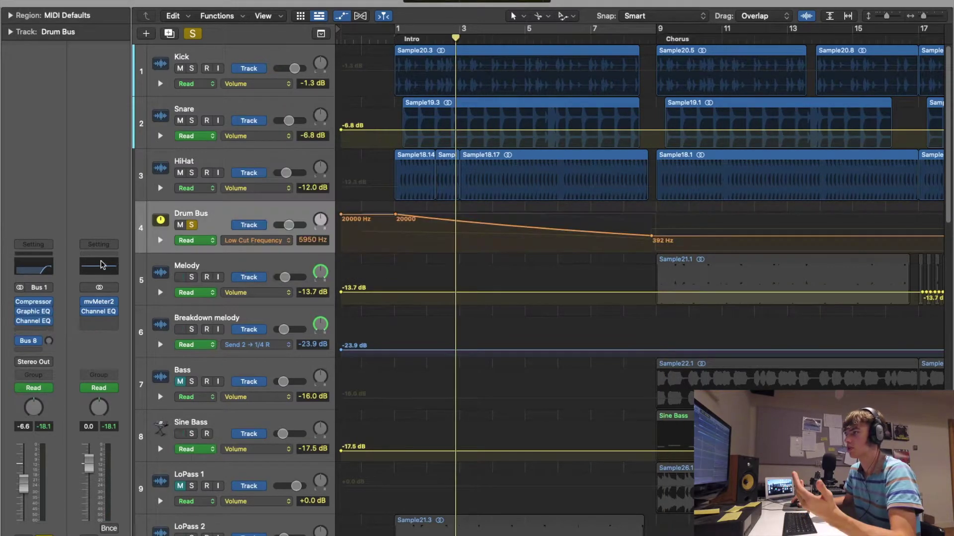
{"action": "left_click", "coordinate": [35, 266]}
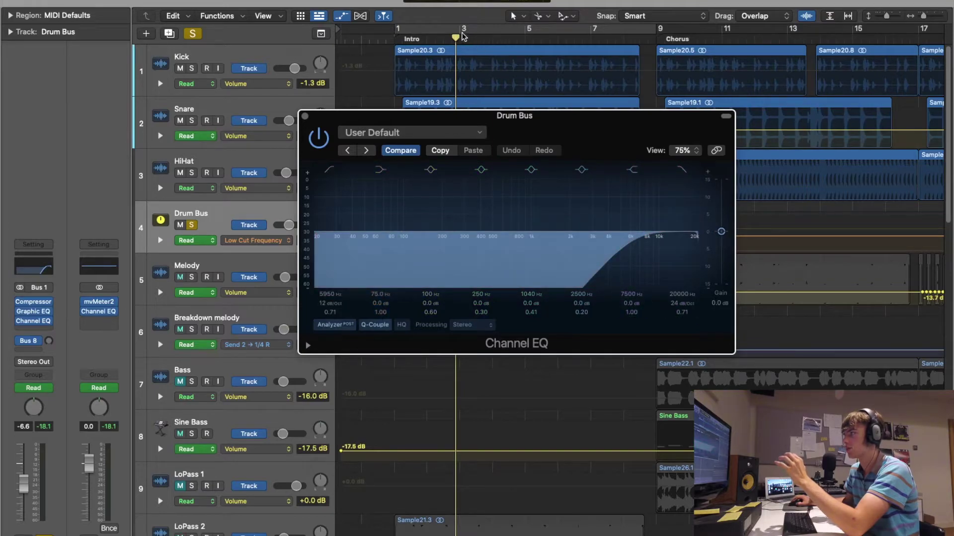
{"action": "left_click_drag", "start_coordinate": [456, 38], "coordinate": [580, 38]}
Step: Move the Channel EQ window clear of the low-cut automation line and replay from bar 1
{"action": "left_click_drag", "start_coordinate": [623, 138], "coordinate": [595, 198]}
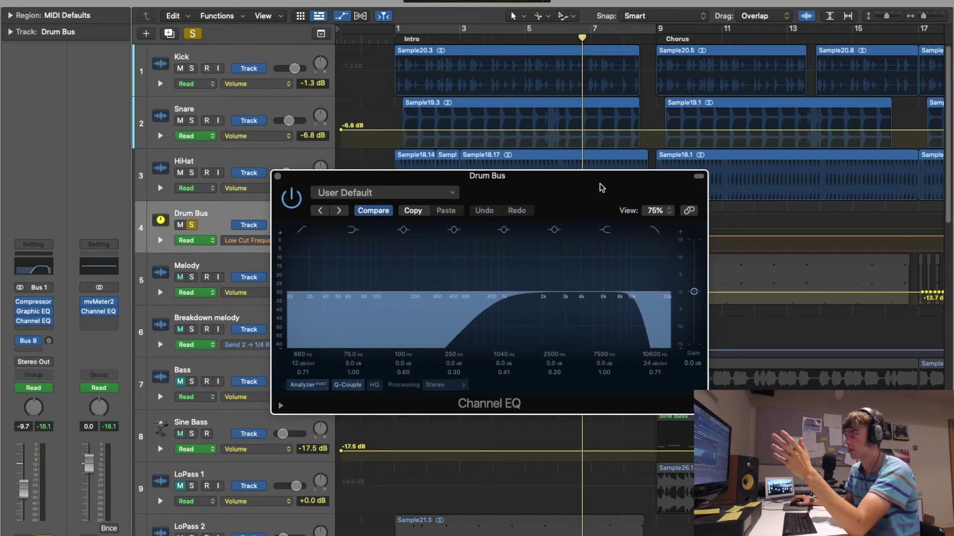
{"action": "left_click_drag", "start_coordinate": [546, 195], "coordinate": [777, 347]}
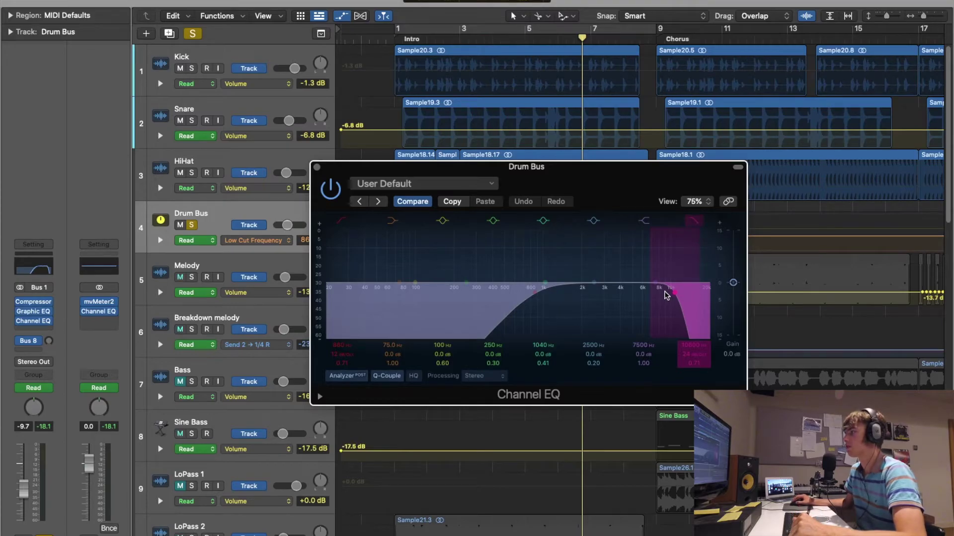
{"action": "left_click", "coordinate": [393, 38]}
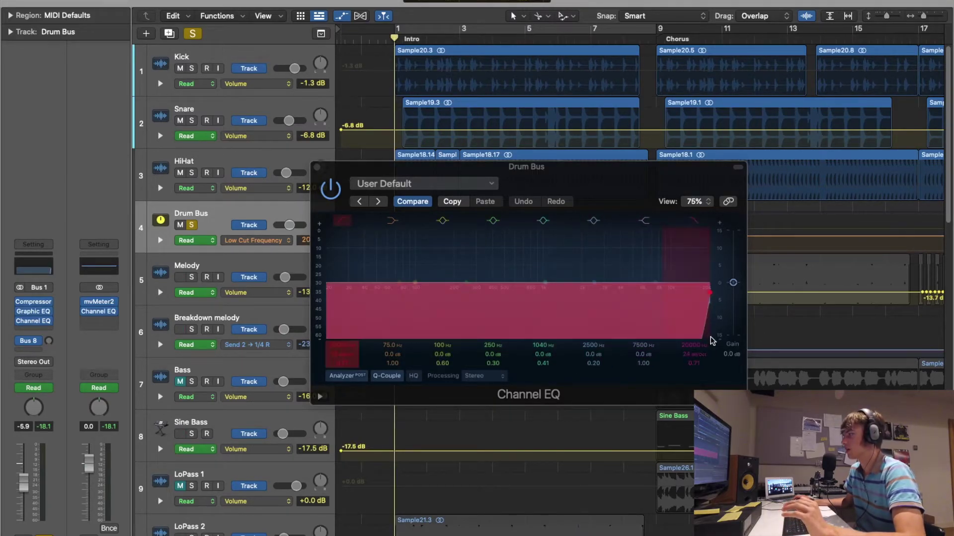
{"action": "left_click_drag", "start_coordinate": [611, 169], "coordinate": [719, 353]}
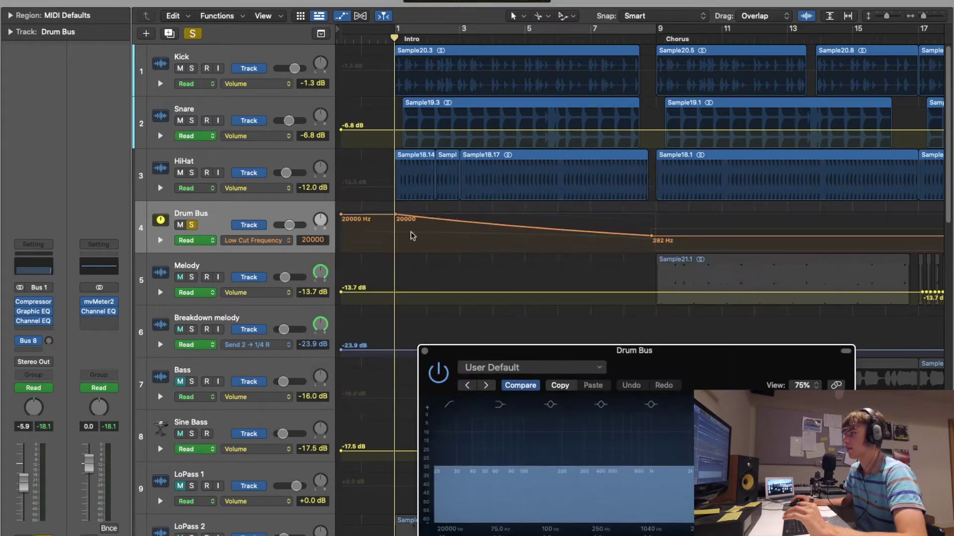
{"action": "left_click", "coordinate": [280, 240]}
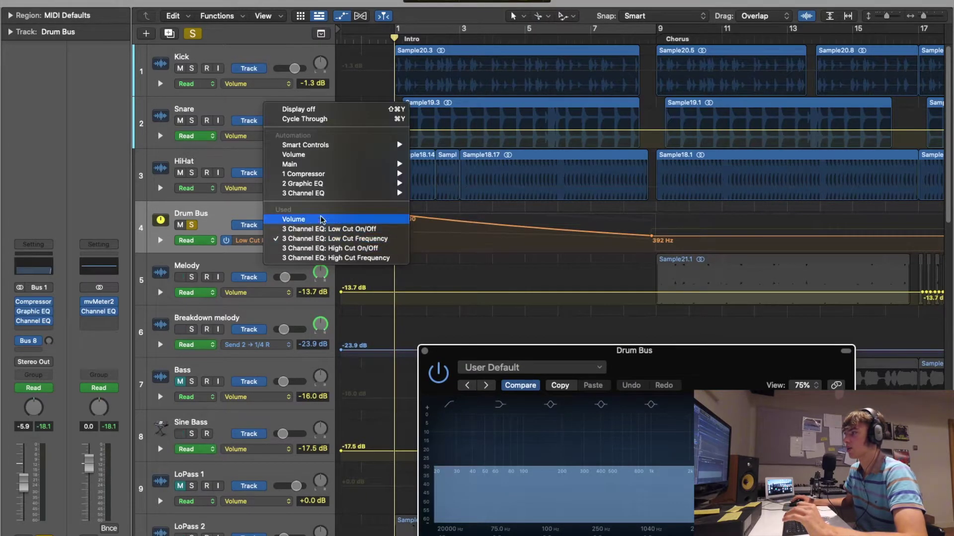
{"action": "mouse_move", "coordinate": [338, 194]}
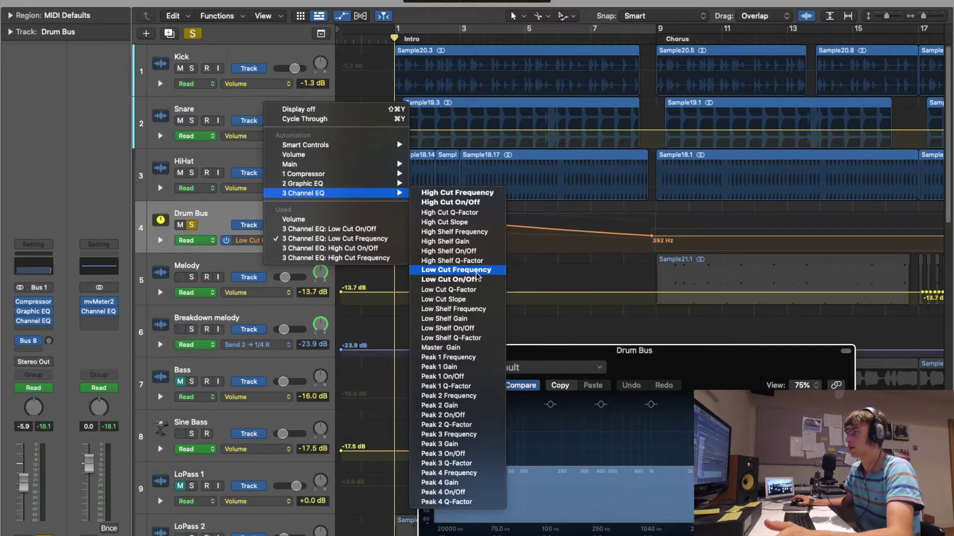
{"action": "left_click", "coordinate": [278, 50]}
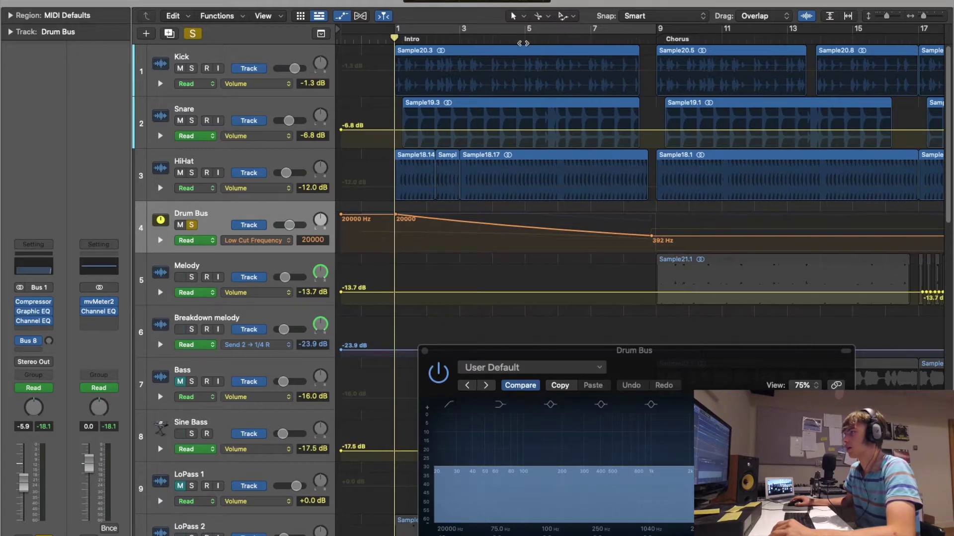
{"action": "left_click_drag", "start_coordinate": [395, 39], "coordinate": [647, 49]}
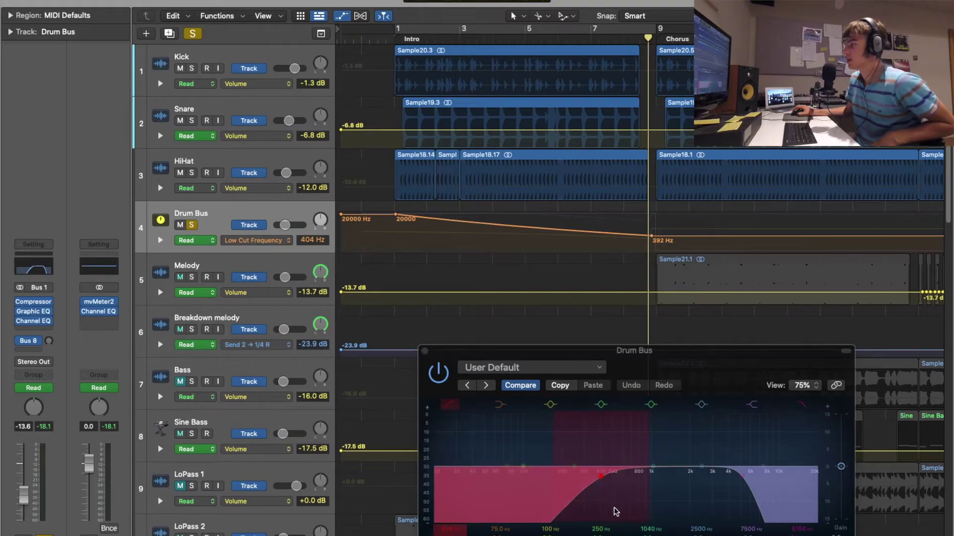
{"action": "left_click", "coordinate": [618, 39]}
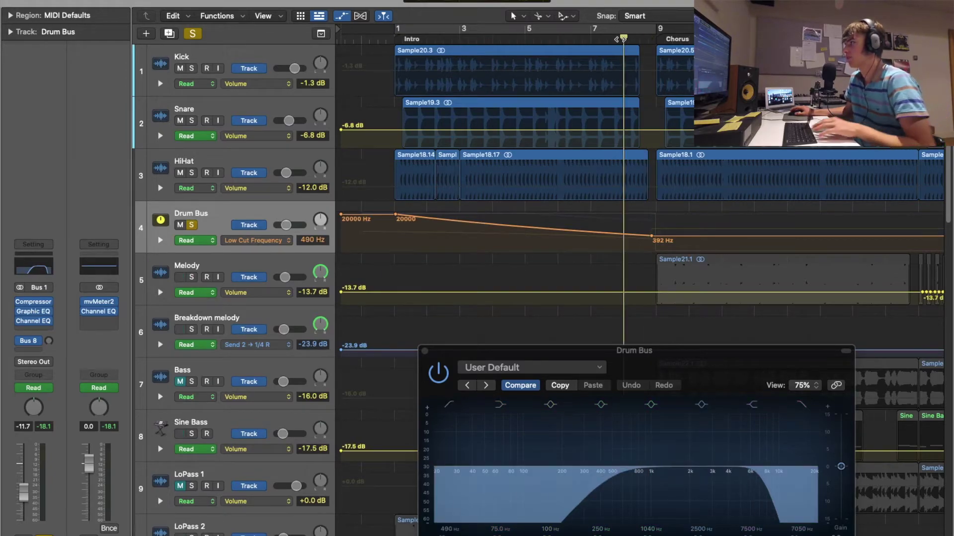
{"action": "key", "text": "space"}
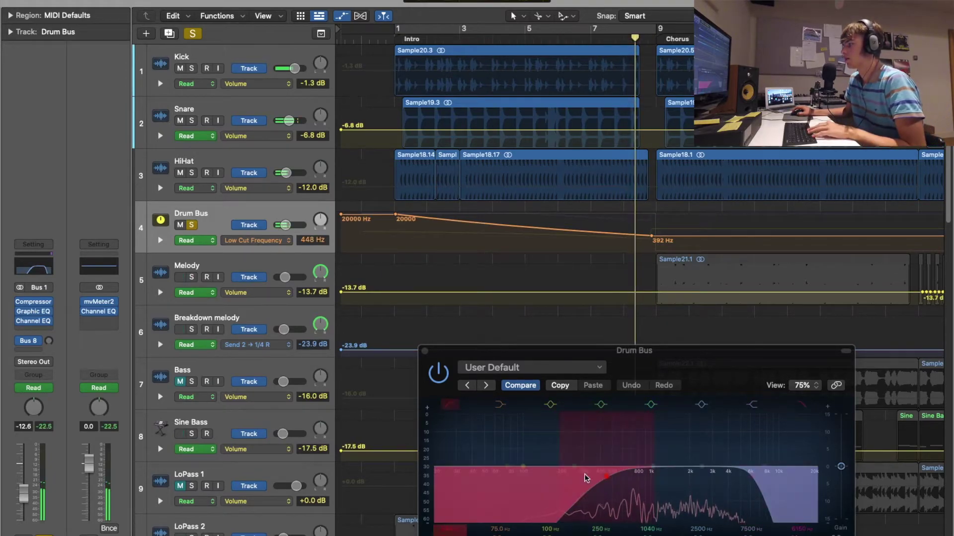
{"action": "key", "text": "space"}
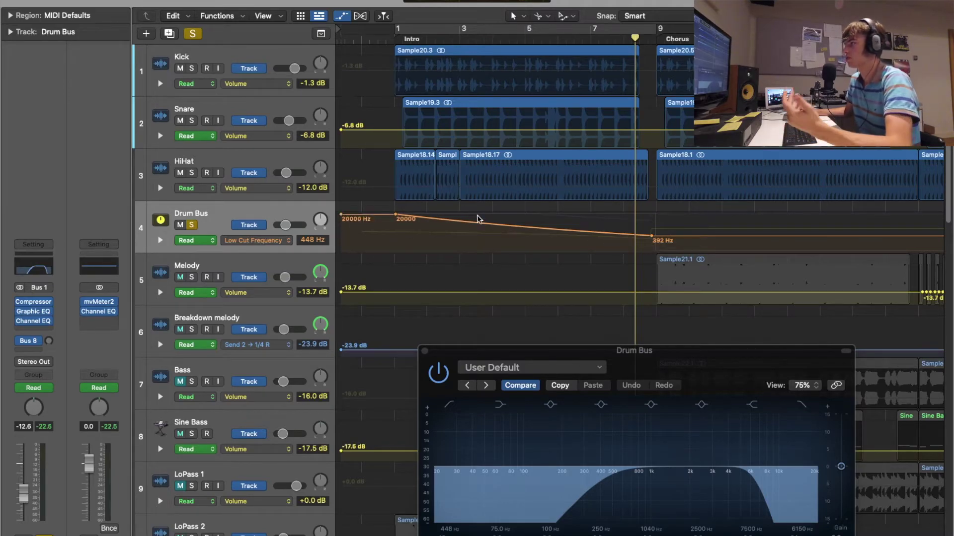
{"action": "left_click", "coordinate": [256, 240]}
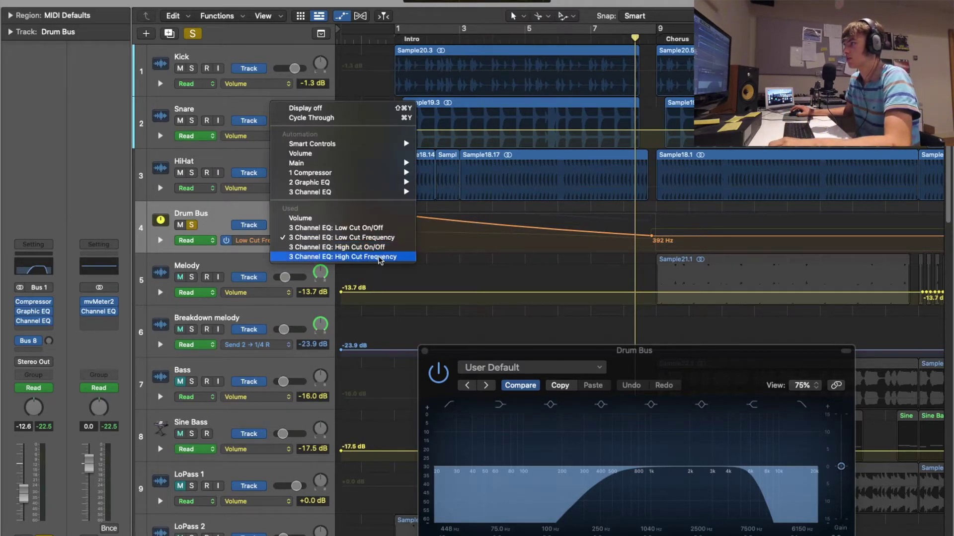
Step: Show the Drum Bus 3 Channel EQ: High Cut Frequency automation and scrub through bars 1 to 5
{"action": "left_click", "coordinate": [402, 257]}
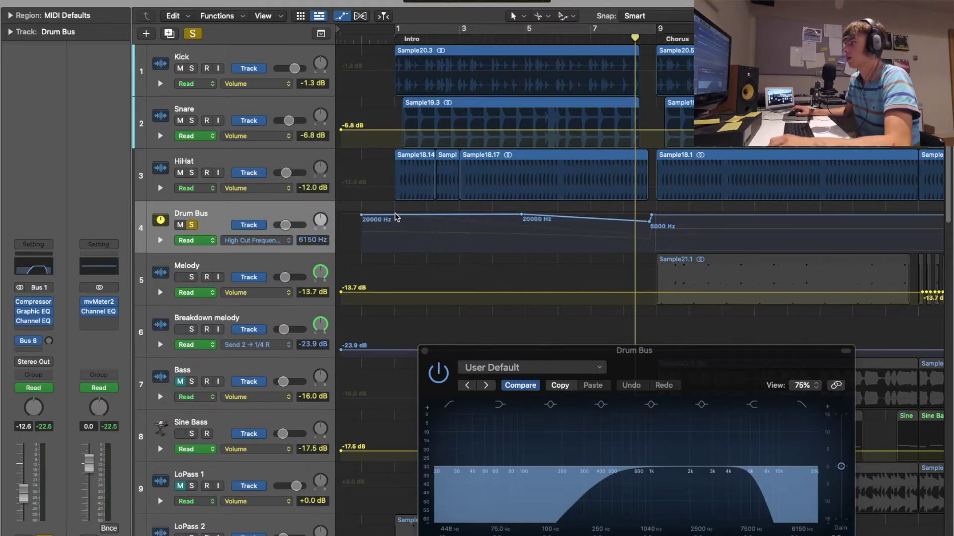
{"action": "left_click_drag", "start_coordinate": [382, 38], "coordinate": [451, 44]}
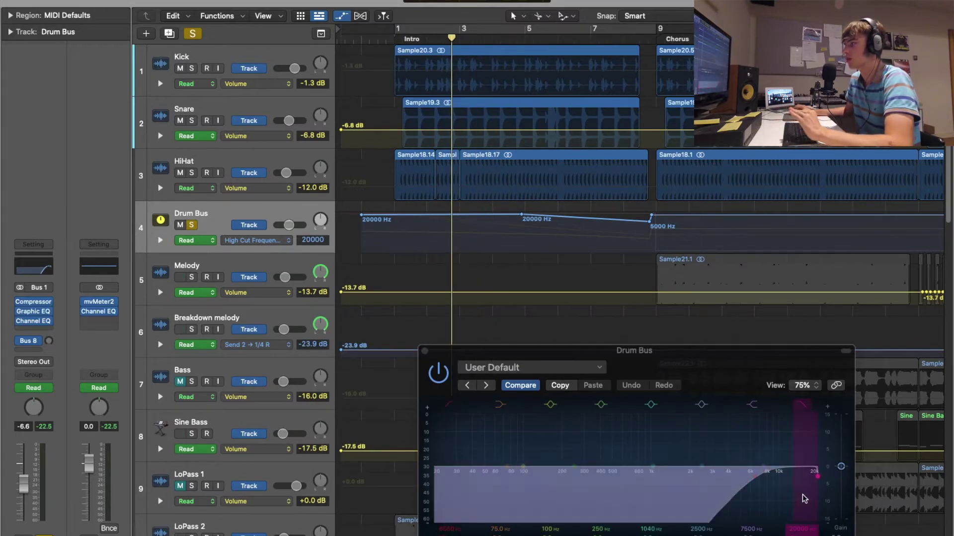
{"action": "left_click_drag", "start_coordinate": [445, 39], "coordinate": [585, 51]}
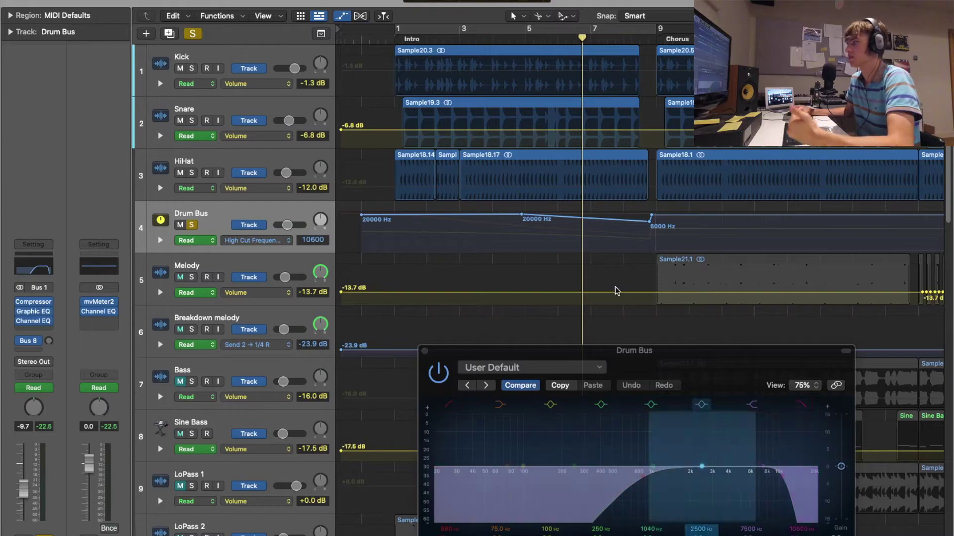
{"action": "left_click_drag", "start_coordinate": [589, 39], "coordinate": [526, 64]}
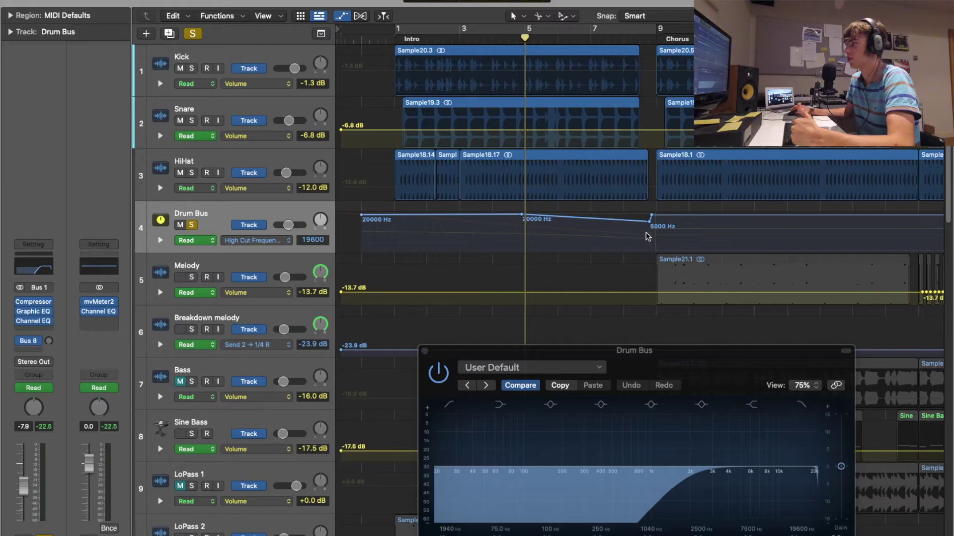
Step: Zoom in and scrub to bar 8, where the high cut drops to 5000 Hz, then zoom back out
{"action": "key", "text": "super+Right"}
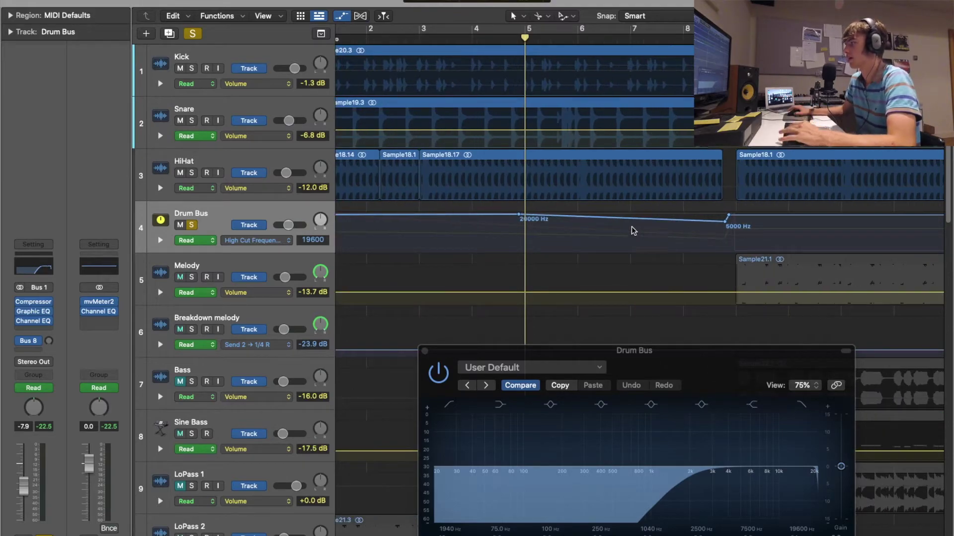
{"action": "left_click_drag", "start_coordinate": [525, 42], "coordinate": [683, 40]}
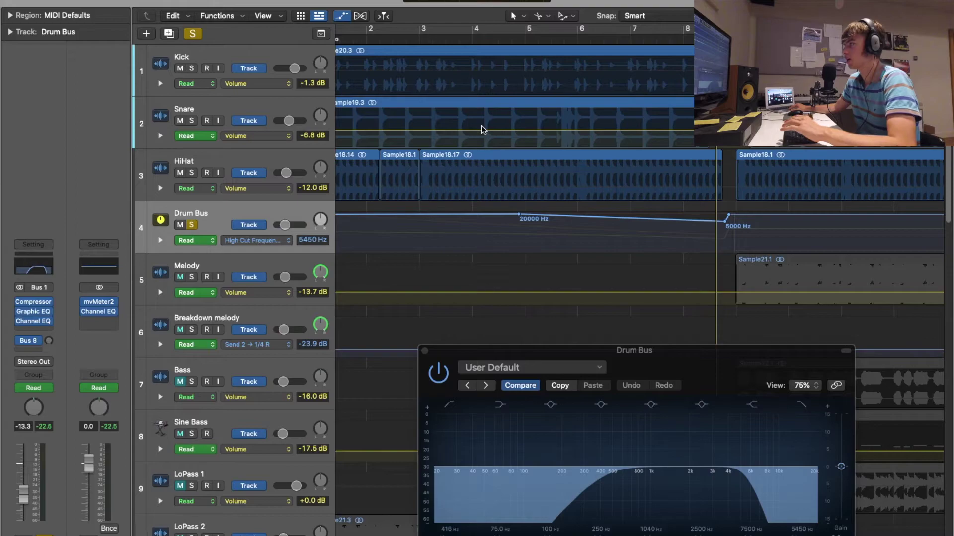
{"action": "key", "text": "super+Left"}
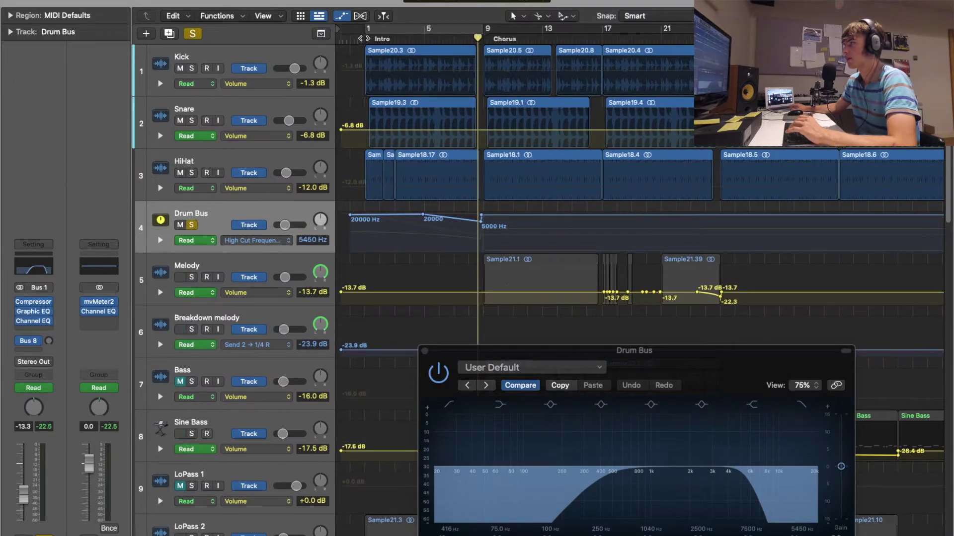
Step: Return the playhead to bar 1 and move the Channel EQ window to reveal the Drum Bus lane
{"action": "key", "text": "Return"}
{"action": "scroll", "coordinate": [649, 197], "scroll_direction": "down", "scroll_amount": 5}
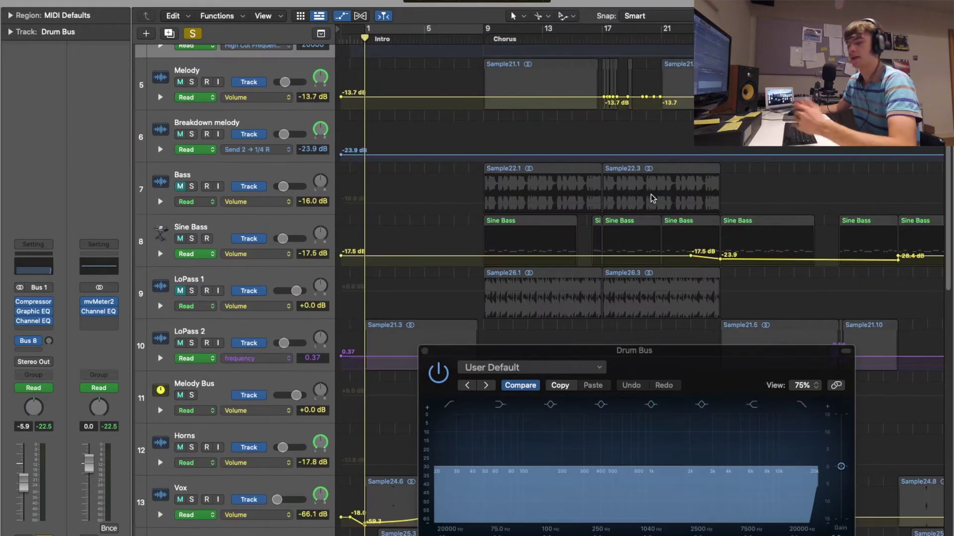
{"action": "left_click_drag", "start_coordinate": [711, 376], "coordinate": [704, 261]}
{"action": "scroll", "coordinate": [556, 113], "scroll_direction": "up", "scroll_amount": 5}
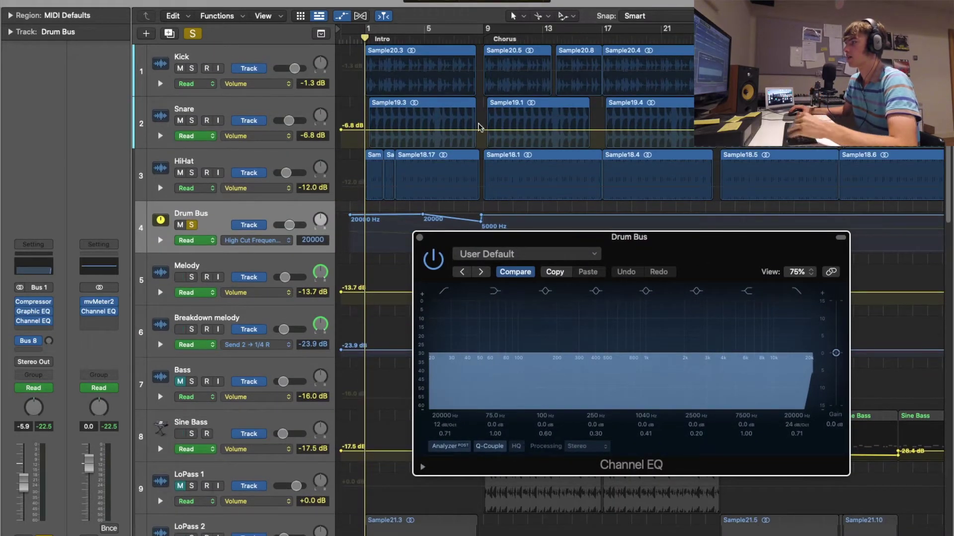
{"action": "left_click_drag", "start_coordinate": [444, 237], "coordinate": [444, 299]}
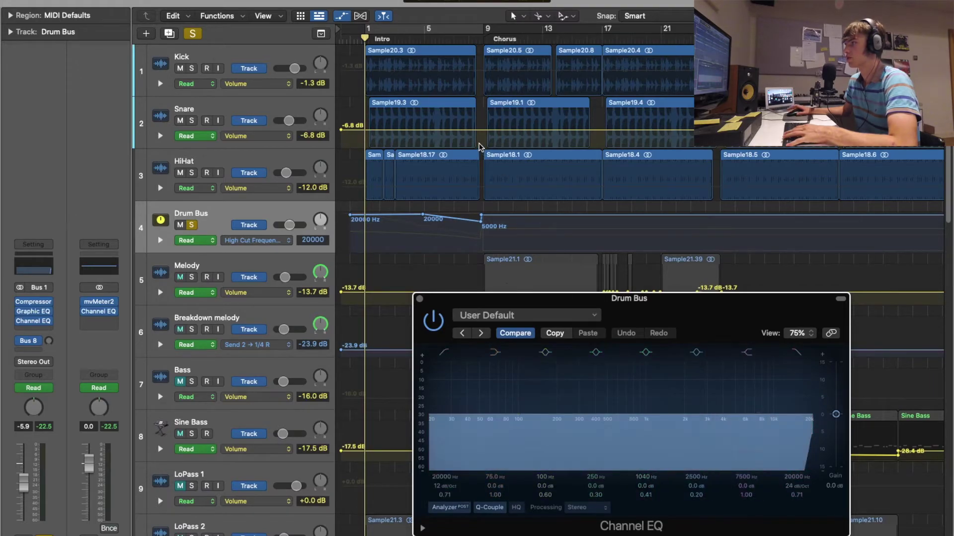
Step: Play the intro to hear the high-cut sweep, looping bars 1 to 9 briefly, then stop playback
{"action": "key", "text": "space"}
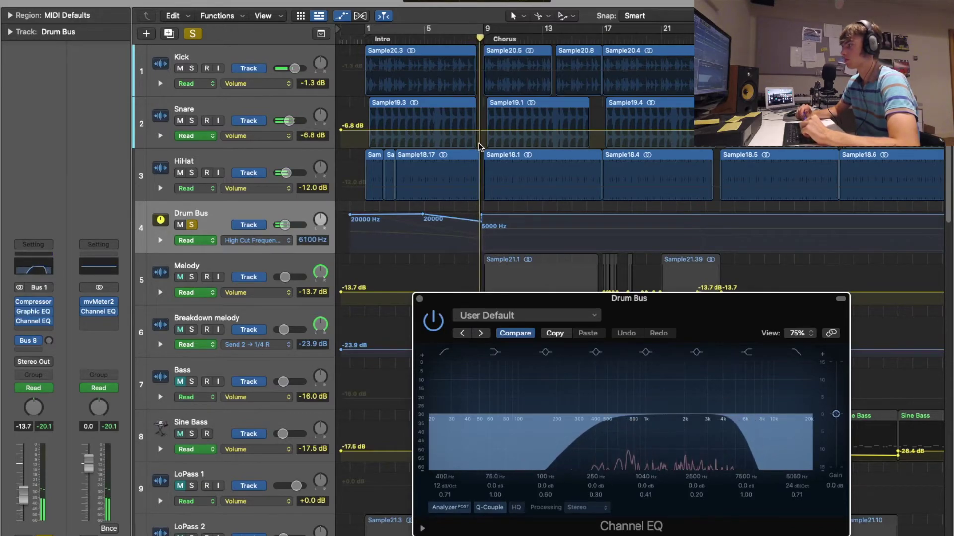
{"action": "key", "text": "c"}
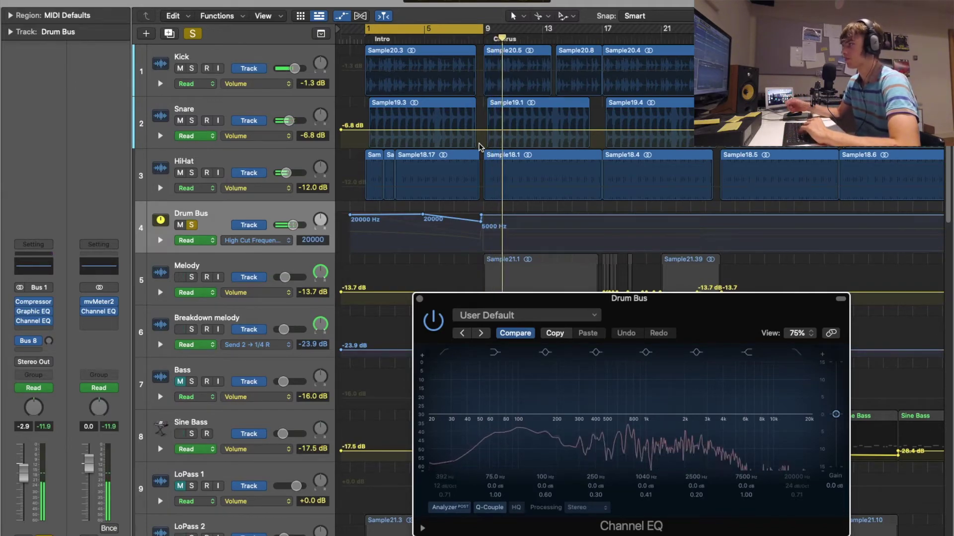
{"action": "key", "text": "c"}
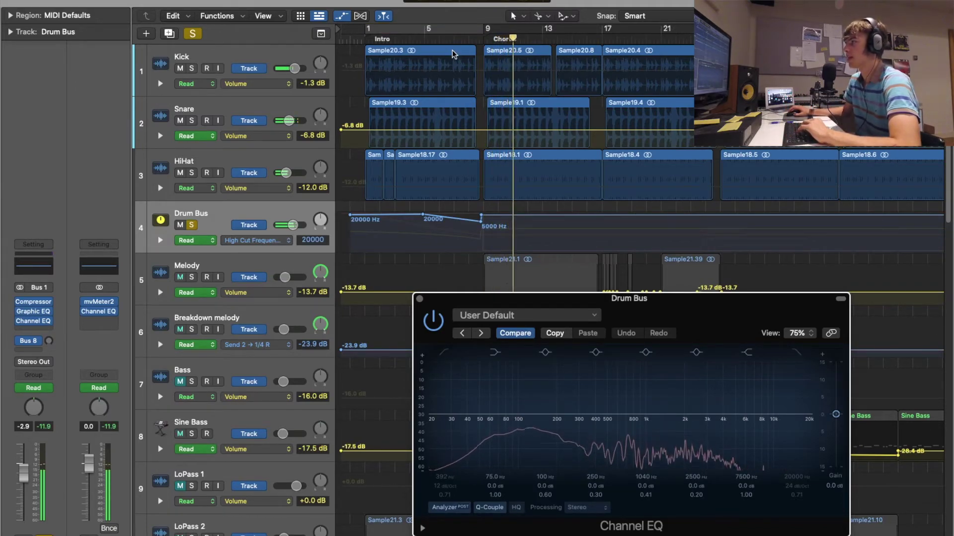
{"action": "left_click", "coordinate": [455, 38]}
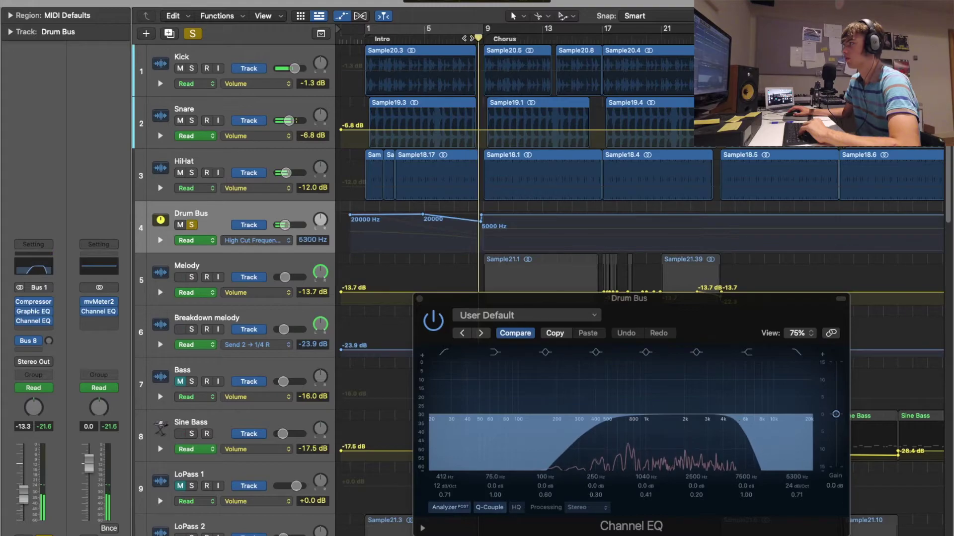
{"action": "key", "text": "space"}
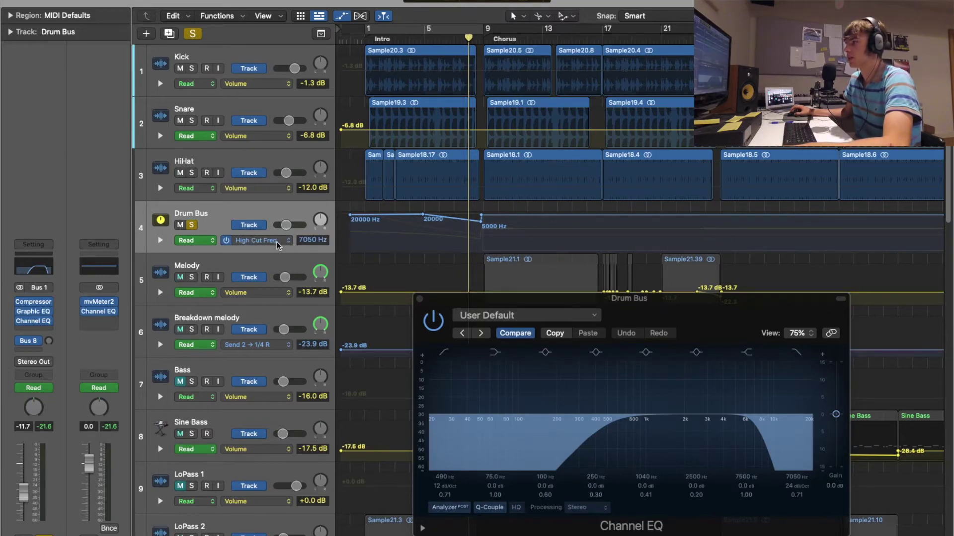
{"action": "left_click", "coordinate": [249, 241]}
Step: Switch the Drum Bus lane to High Cut On/Off, then to Low Cut On/Off automation
{"action": "left_click", "coordinate": [337, 229]}
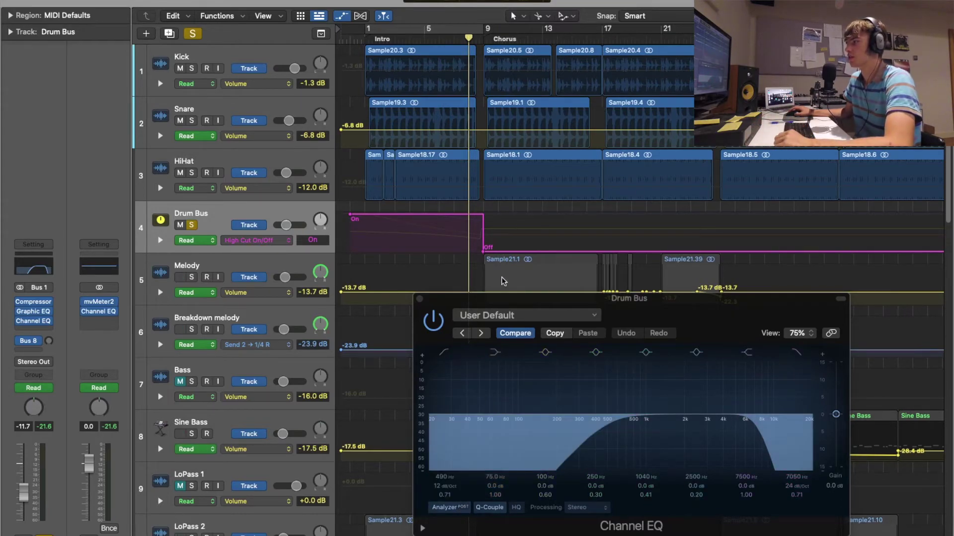
{"action": "left_click", "coordinate": [257, 243]}
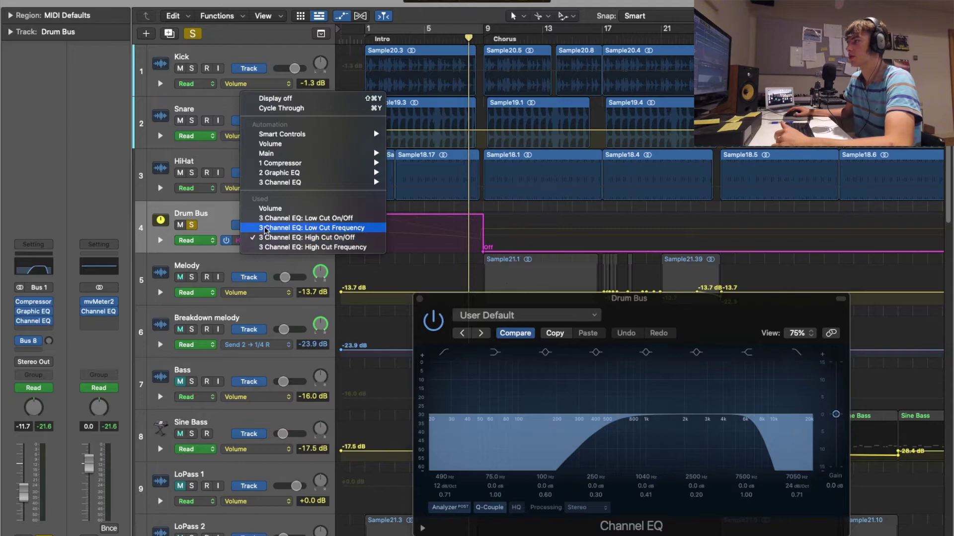
{"action": "left_click", "coordinate": [266, 215]}
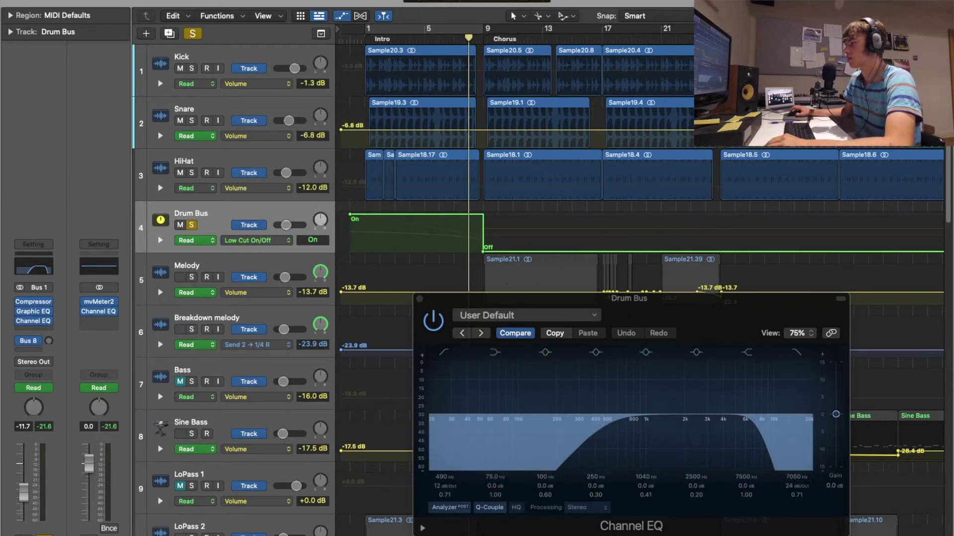
{"action": "scroll", "coordinate": [641, 174], "scroll_direction": "right", "scroll_amount": 10}
{"action": "scroll", "coordinate": [641, 174], "scroll_direction": "right", "scroll_amount": 10}
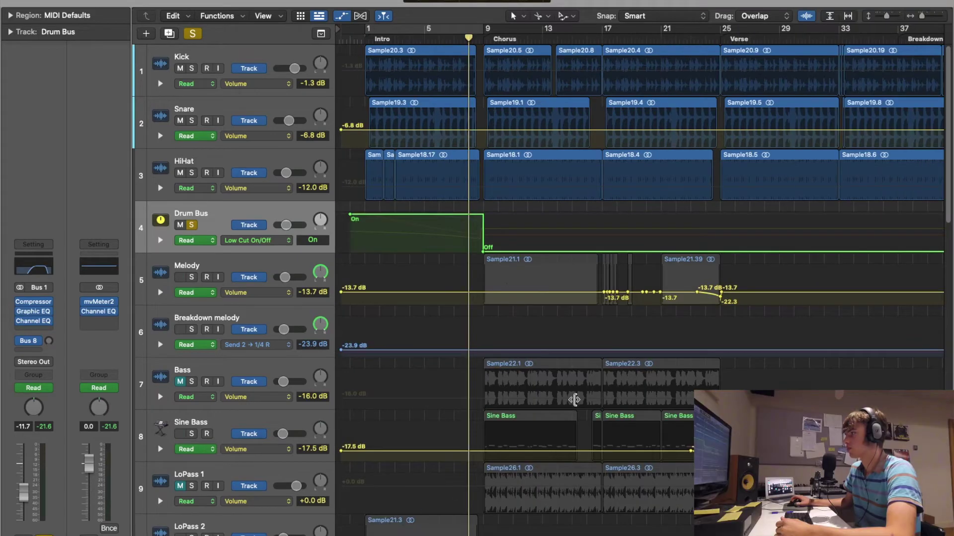
{"action": "scroll", "coordinate": [596, 422], "scroll_direction": "down", "scroll_amount": 15}
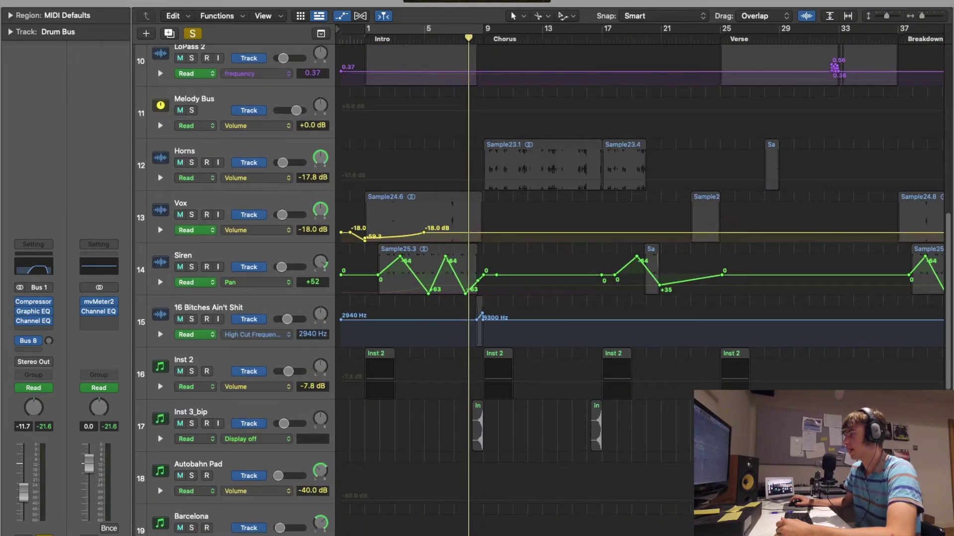
{"action": "scroll", "coordinate": [641, 279], "scroll_direction": "right", "scroll_amount": 15}
{"action": "scroll", "coordinate": [853, 326], "scroll_direction": "up", "scroll_amount": 12}
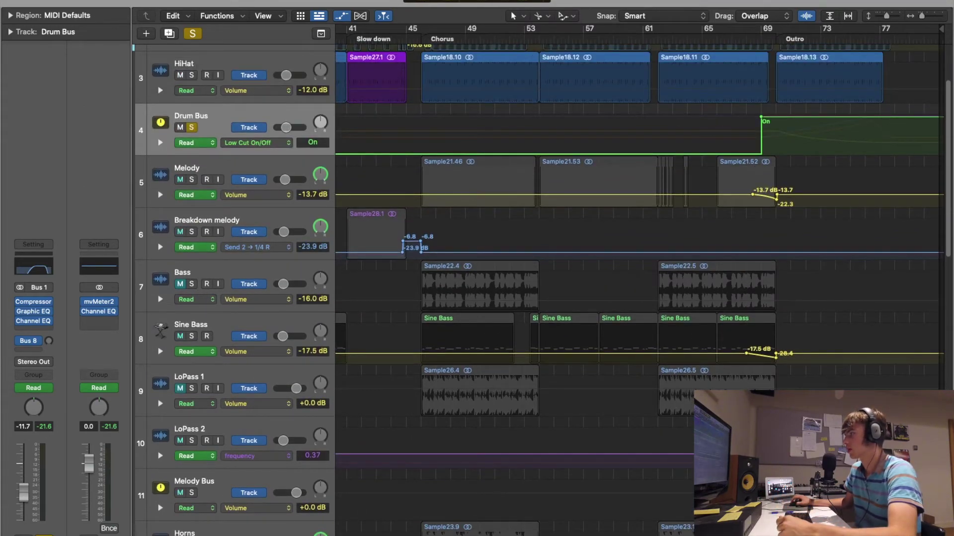
{"action": "scroll", "coordinate": [568, 123], "scroll_direction": "left", "scroll_amount": 15}
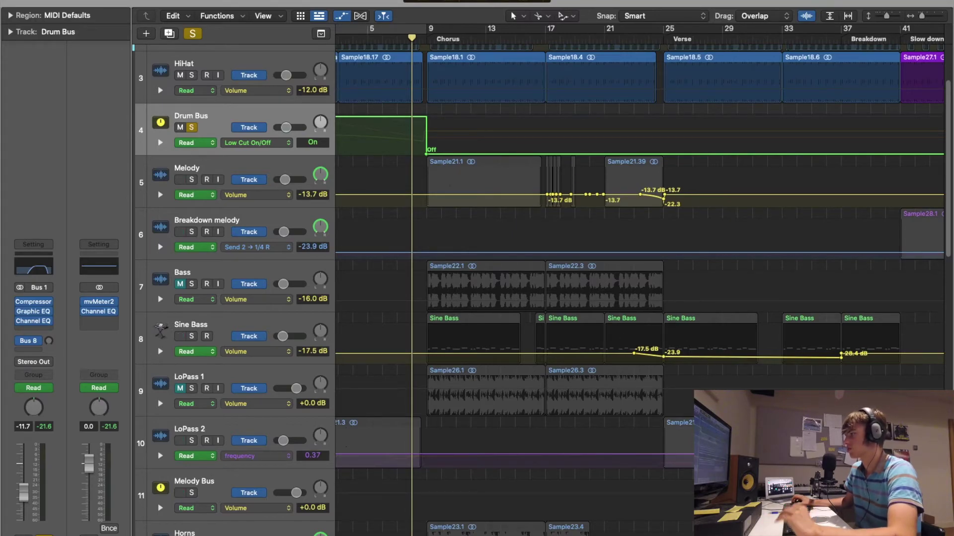
{"action": "scroll", "coordinate": [640, 280], "scroll_direction": "left", "scroll_amount": 2}
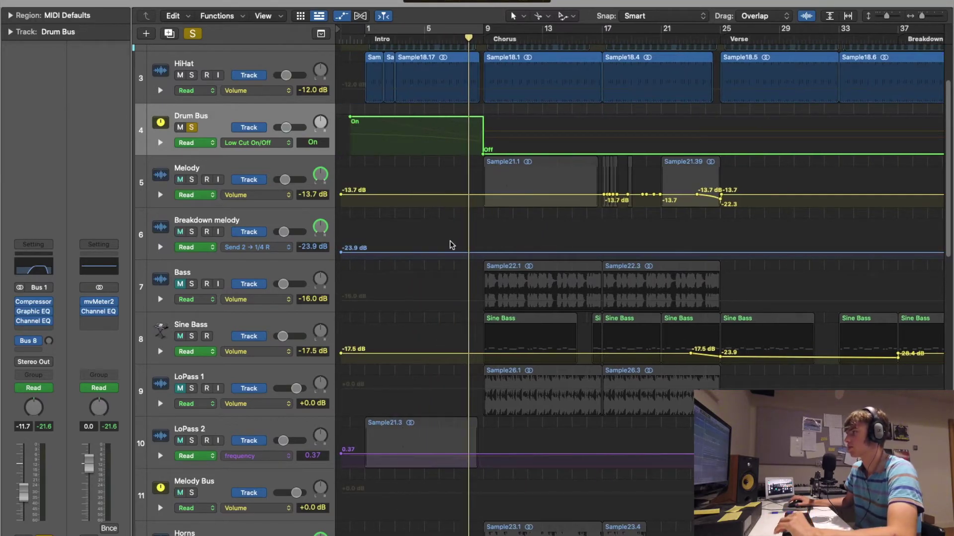
{"action": "scroll", "coordinate": [452, 245], "scroll_direction": "up", "scroll_amount": 3}
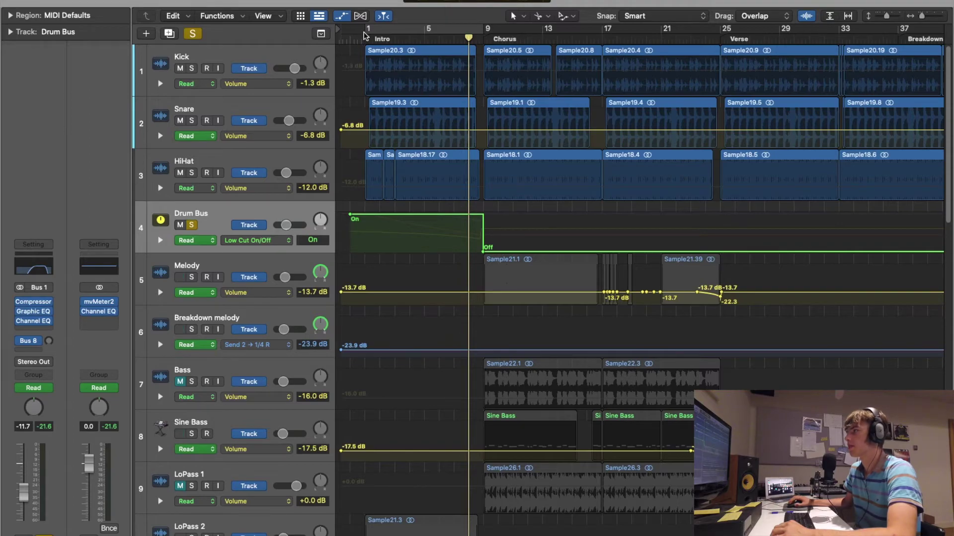
{"action": "left_click", "coordinate": [365, 35]}
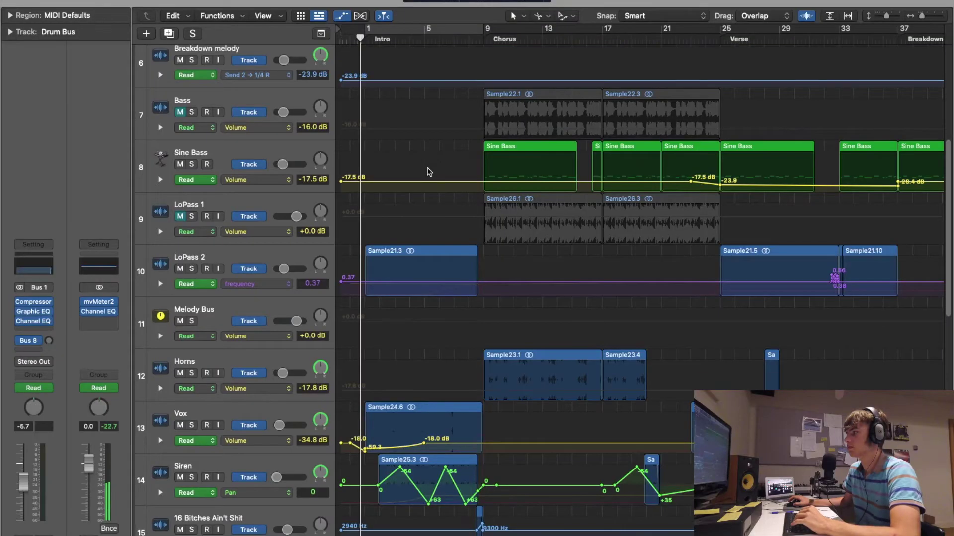
Step: Switch the Drum Bus automation lane to 3 Channel EQ: High Cut On/Off
{"action": "scroll", "coordinate": [429, 171], "scroll_direction": "down", "scroll_amount": 3}
{"action": "scroll", "coordinate": [453, 199], "scroll_direction": "down", "scroll_amount": 6}
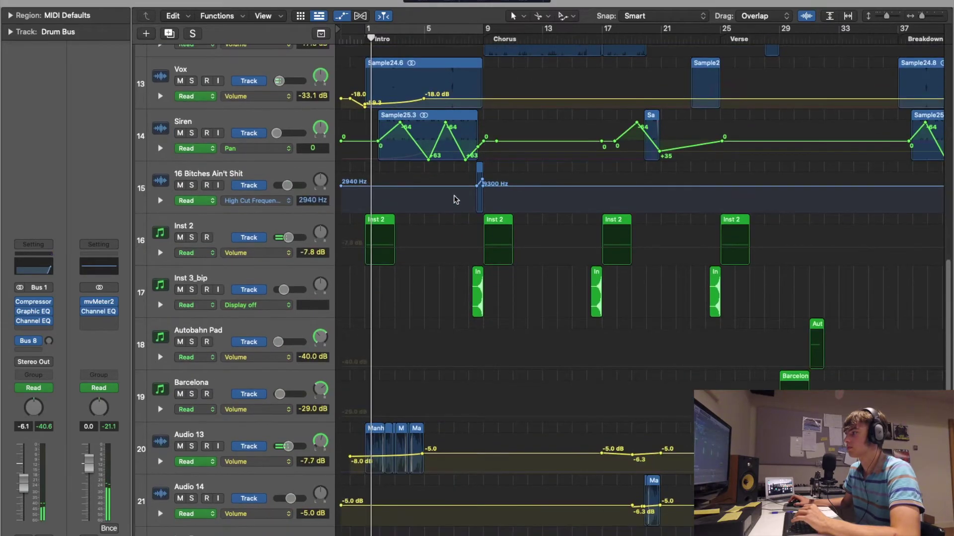
{"action": "scroll", "coordinate": [453, 198], "scroll_direction": "up", "scroll_amount": 2}
{"action": "scroll", "coordinate": [453, 201], "scroll_direction": "up", "scroll_amount": 10}
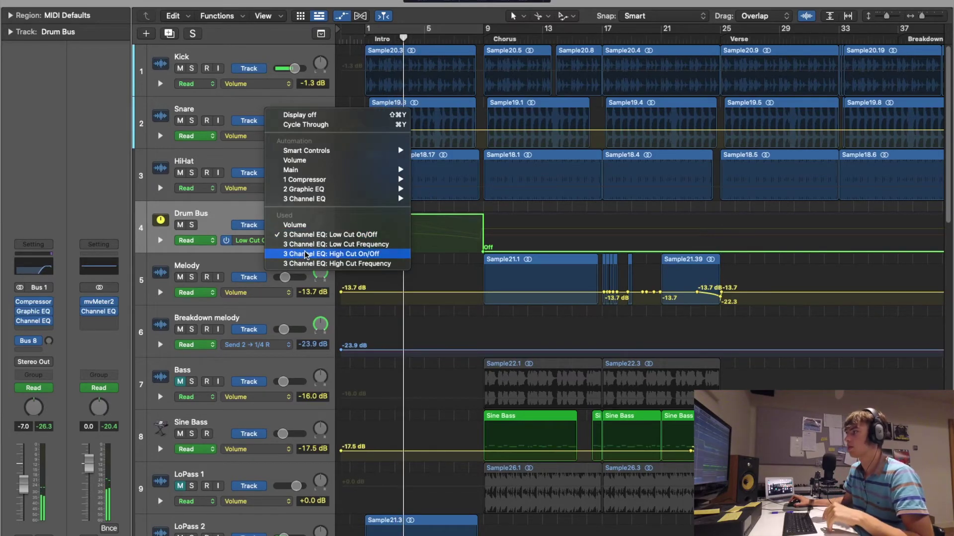
{"action": "left_click", "coordinate": [305, 254]}
Step: Scroll through the tracks and hide all automation lanes, leaving only the regions from Kick to 1/8 L
{"action": "scroll", "coordinate": [460, 281], "scroll_direction": "down", "scroll_amount": 5}
{"action": "scroll", "coordinate": [460, 281], "scroll_direction": "up", "scroll_amount": 5}
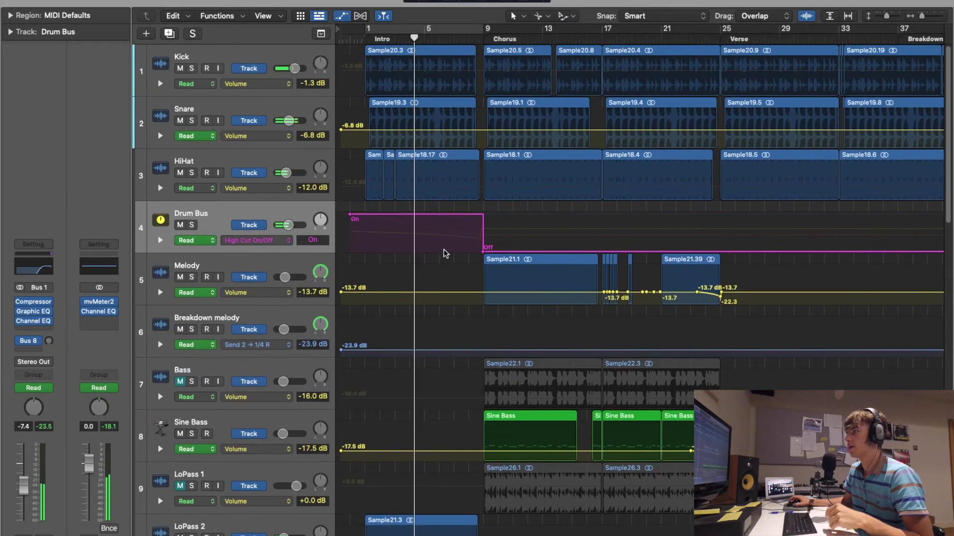
{"action": "scroll", "coordinate": [464, 273], "scroll_direction": "down", "scroll_amount": 6}
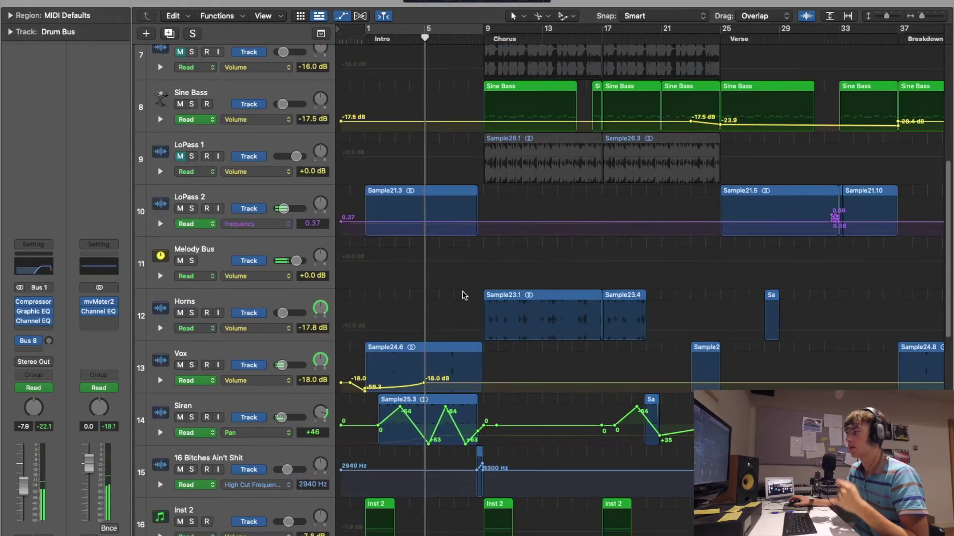
{"action": "scroll", "coordinate": [462, 295], "scroll_direction": "down", "scroll_amount": 3}
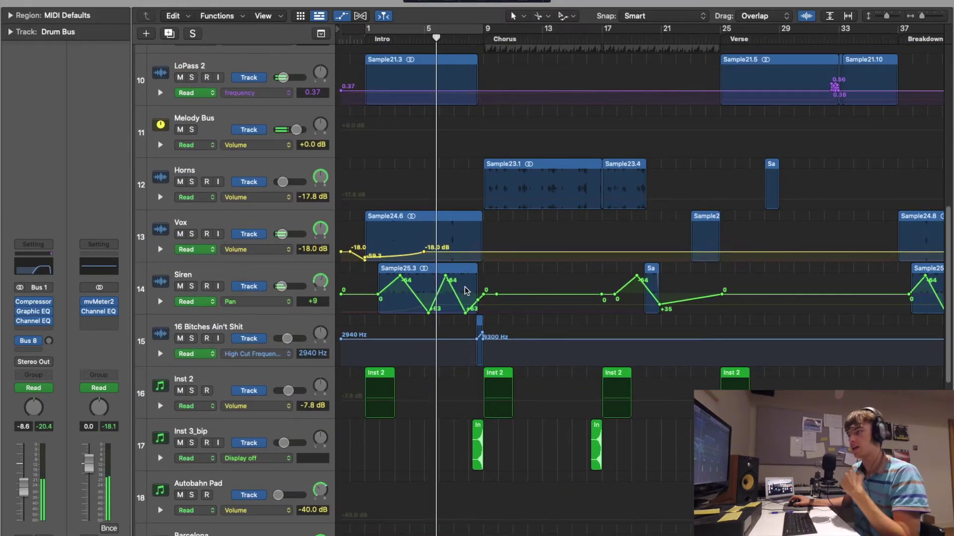
{"action": "scroll", "coordinate": [465, 291], "scroll_direction": "up", "scroll_amount": 10}
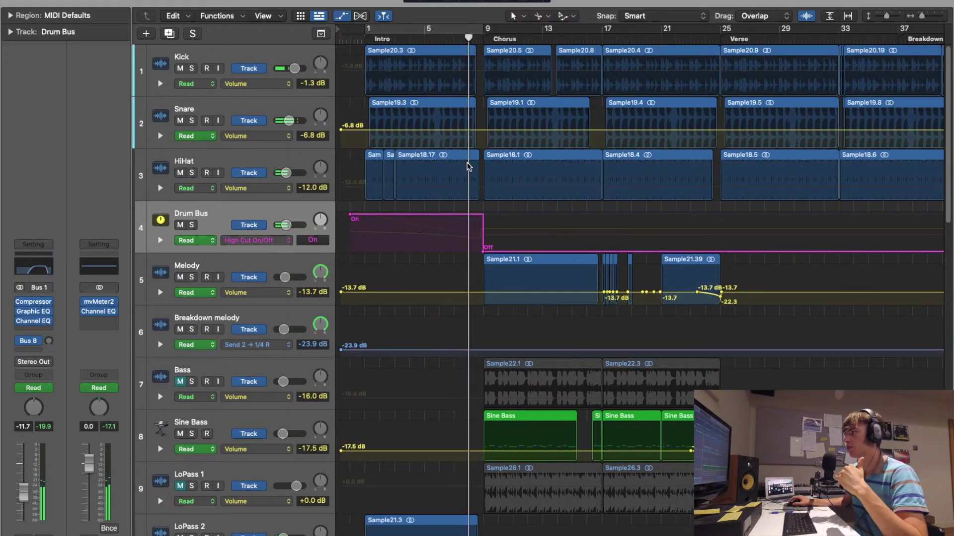
{"action": "scroll", "coordinate": [469, 169], "scroll_direction": "down", "scroll_amount": 4}
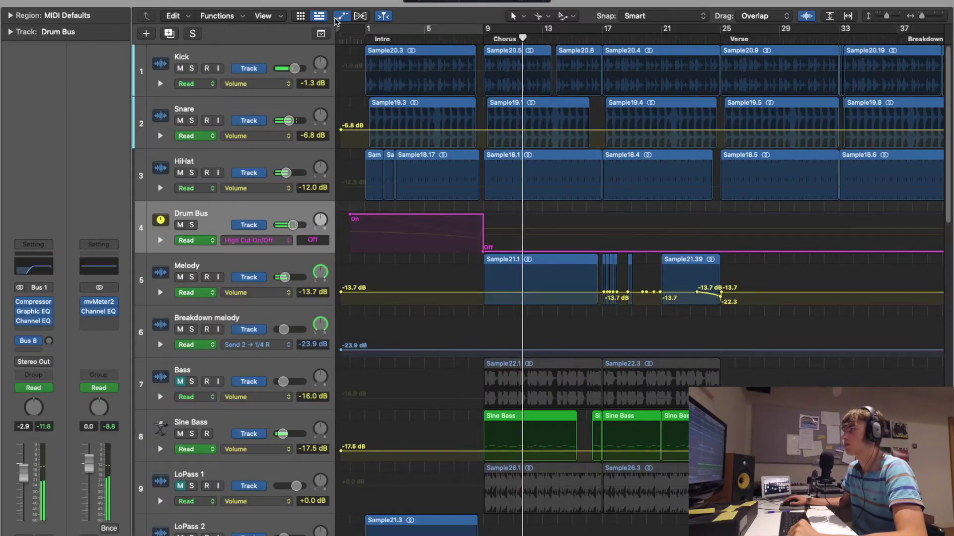
{"action": "left_click", "coordinate": [341, 16]}
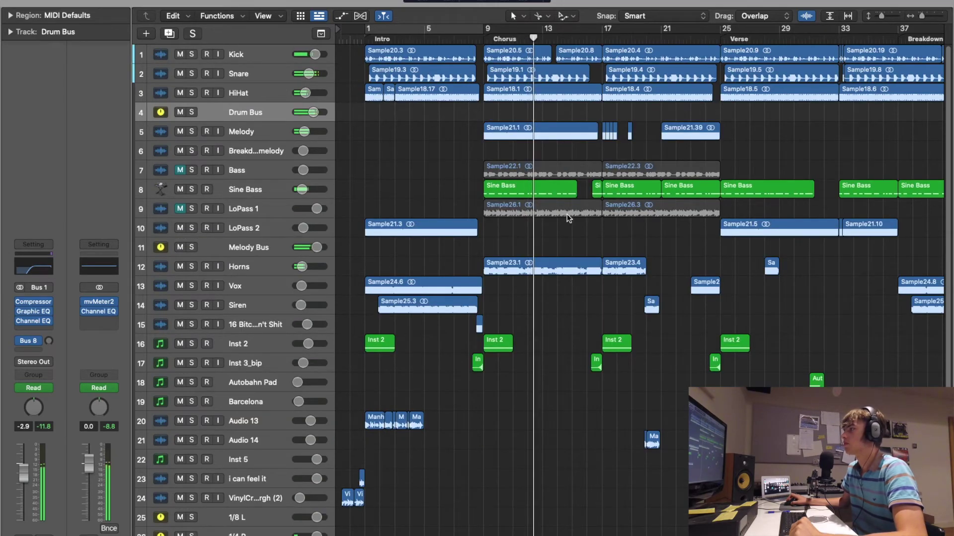